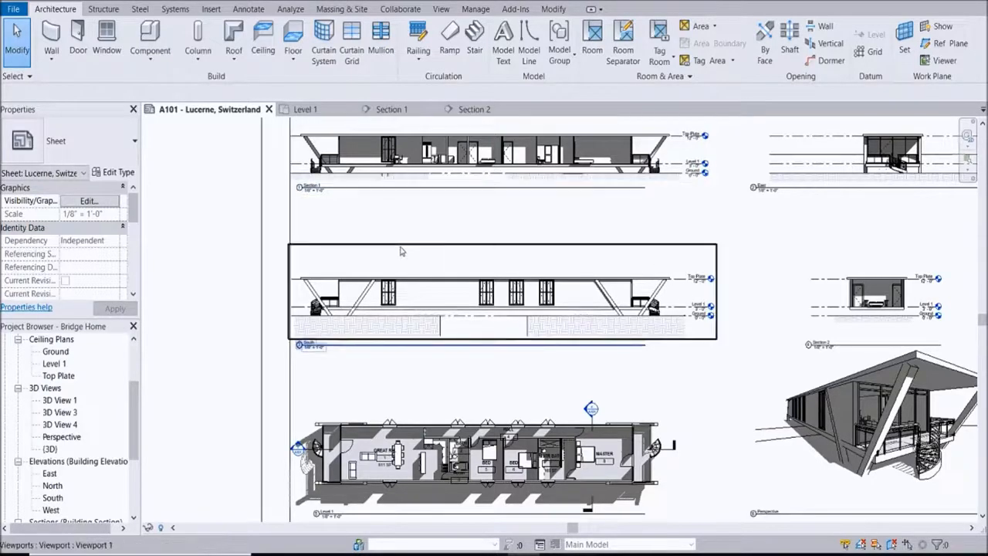
Step: Examine the plan, elevation, section and perspective views and the title block on sheet A101
{"action": "scroll", "coordinate": [402, 250], "scroll_direction": "down", "scroll_amount": 3}
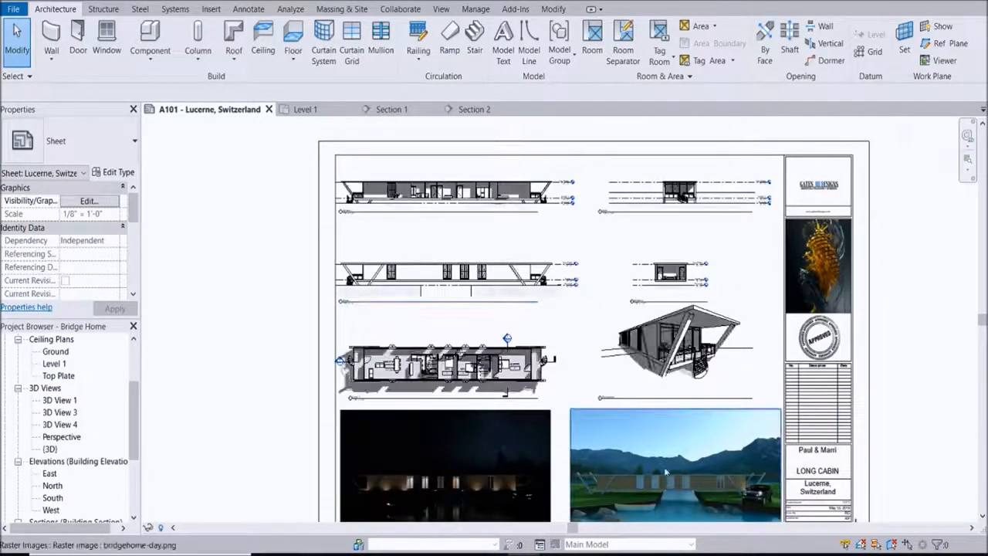
{"action": "scroll", "coordinate": [640, 457], "scroll_direction": "up", "scroll_amount": 4}
{"action": "scroll", "coordinate": [598, 341], "scroll_direction": "down", "scroll_amount": 2}
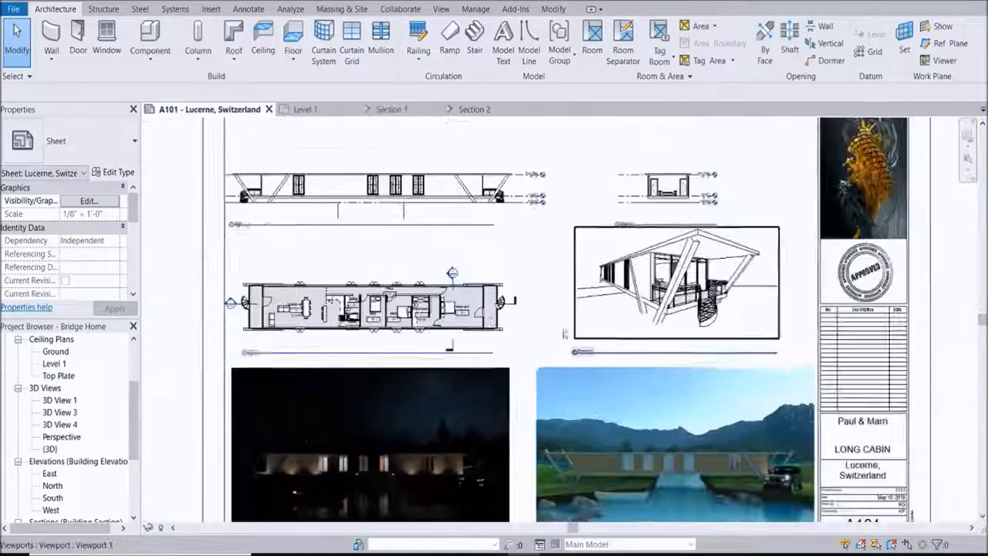
{"action": "scroll", "coordinate": [452, 257], "scroll_direction": "down", "scroll_amount": 2}
{"action": "scroll", "coordinate": [517, 194], "scroll_direction": "up", "scroll_amount": 1}
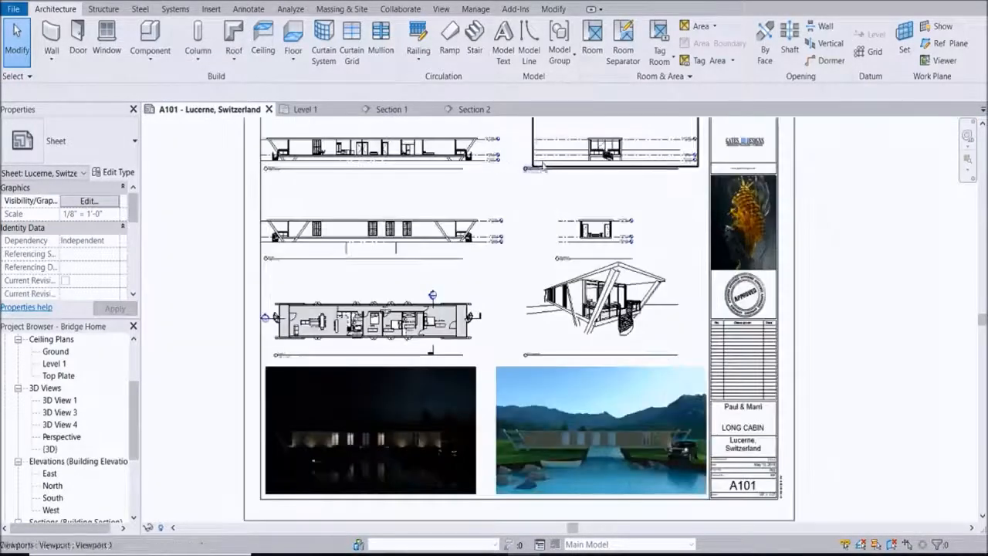
{"action": "scroll", "coordinate": [656, 178], "scroll_direction": "up", "scroll_amount": 3}
{"action": "scroll", "coordinate": [681, 197], "scroll_direction": "up", "scroll_amount": 3}
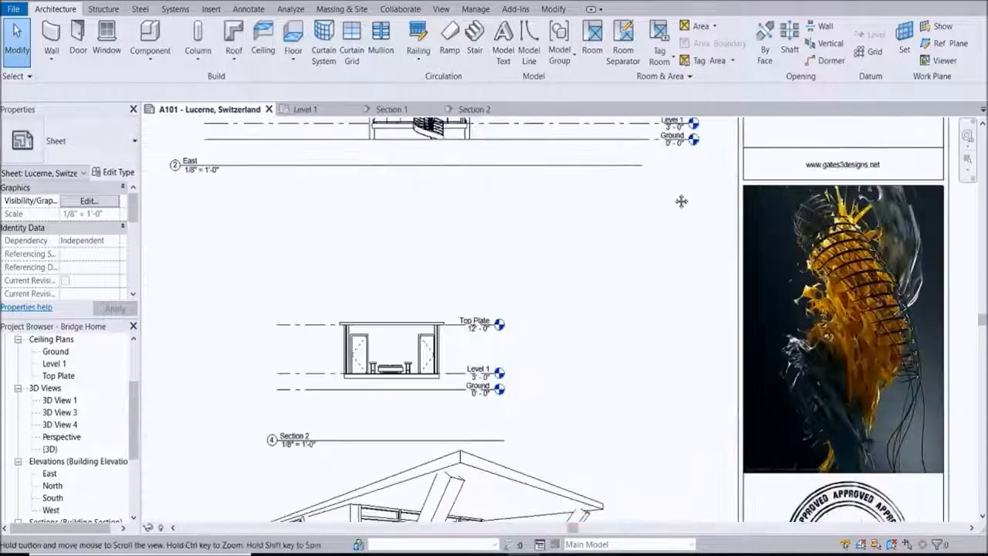
{"action": "scroll", "coordinate": [421, 262], "scroll_direction": "up", "scroll_amount": 2}
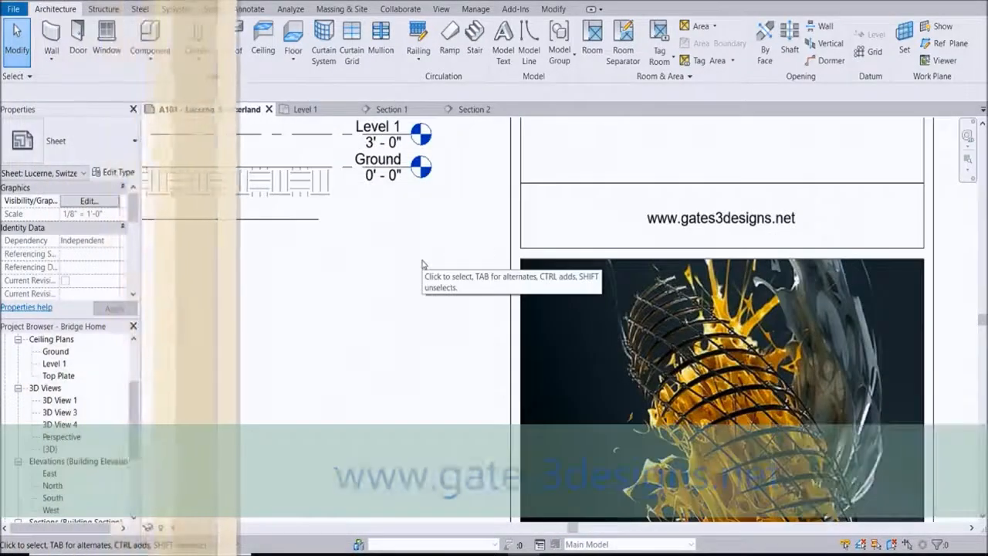
{"action": "scroll", "coordinate": [456, 255], "scroll_direction": "down", "scroll_amount": 4}
{"action": "scroll", "coordinate": [284, 305], "scroll_direction": "down", "scroll_amount": 2}
{"action": "middle_click_drag", "start_coordinate": [287, 309], "coordinate": [614, 209]}
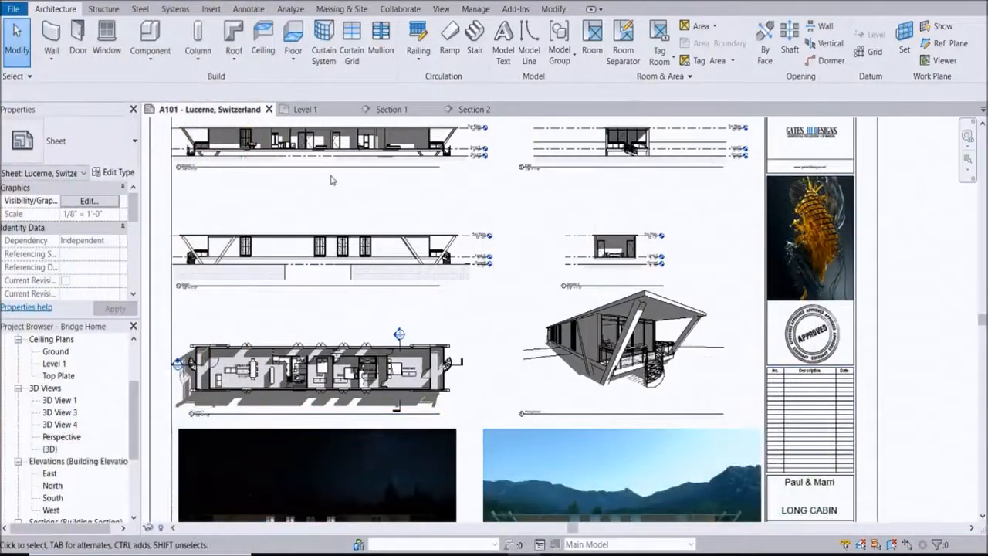
Step: Bring up the Level 1 floor plan and turn off Thin Lines for the exterior wall near the great room window
{"action": "left_click", "coordinate": [307, 109]}
{"action": "scroll", "coordinate": [399, 206], "scroll_direction": "up", "scroll_amount": 5}
{"action": "middle_click_drag", "start_coordinate": [684, 234], "coordinate": [456, 271]}
{"action": "scroll", "coordinate": [470, 264], "scroll_direction": "down", "scroll_amount": 5}
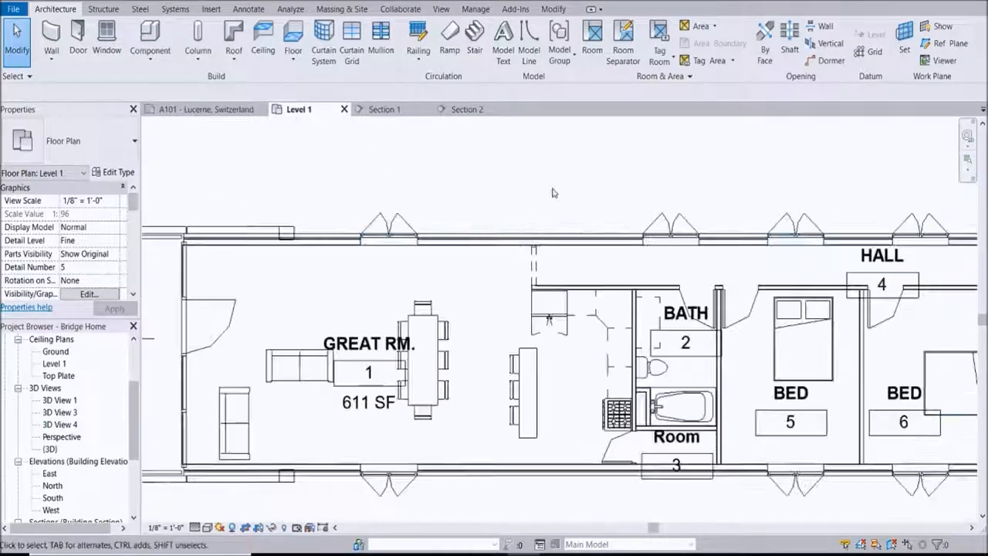
{"action": "scroll", "coordinate": [397, 236], "scroll_direction": "up", "scroll_amount": 5}
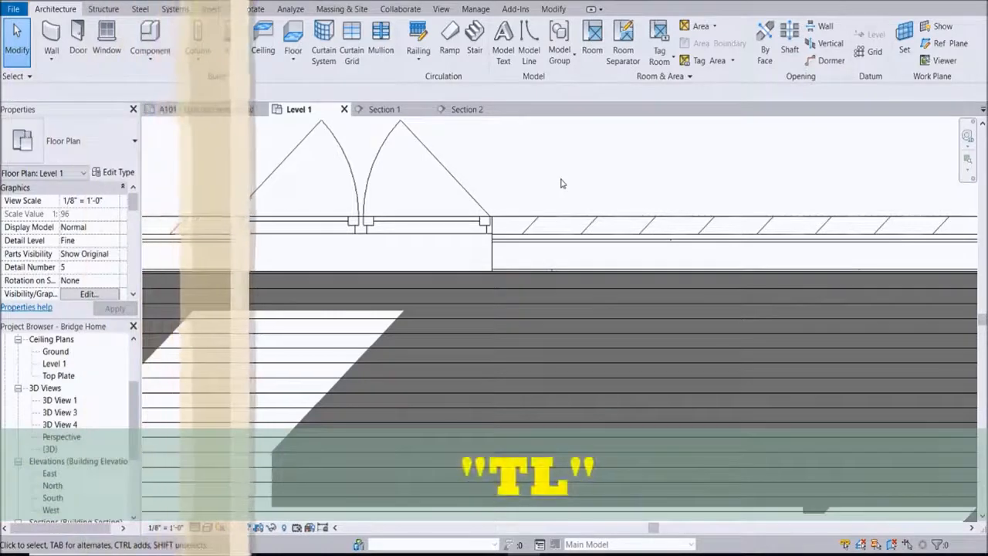
{"action": "key", "text": "t"}
{"action": "key", "text": "l"}
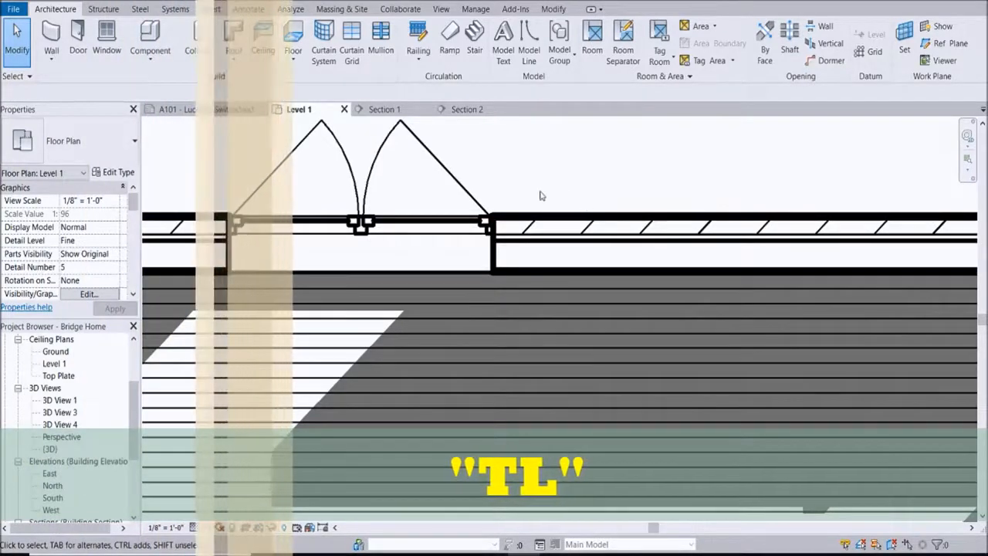
Step: Examine the exterior wall's layers and line weights beside the great room's double window at close and wide range
{"action": "scroll", "coordinate": [606, 237], "scroll_direction": "up", "scroll_amount": 3}
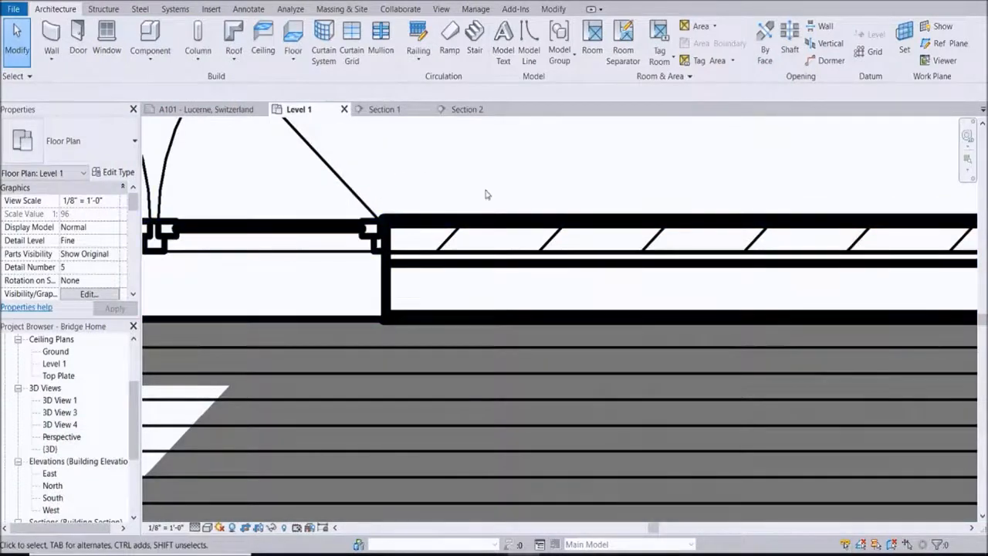
{"action": "scroll", "coordinate": [471, 268], "scroll_direction": "down", "scroll_amount": 3}
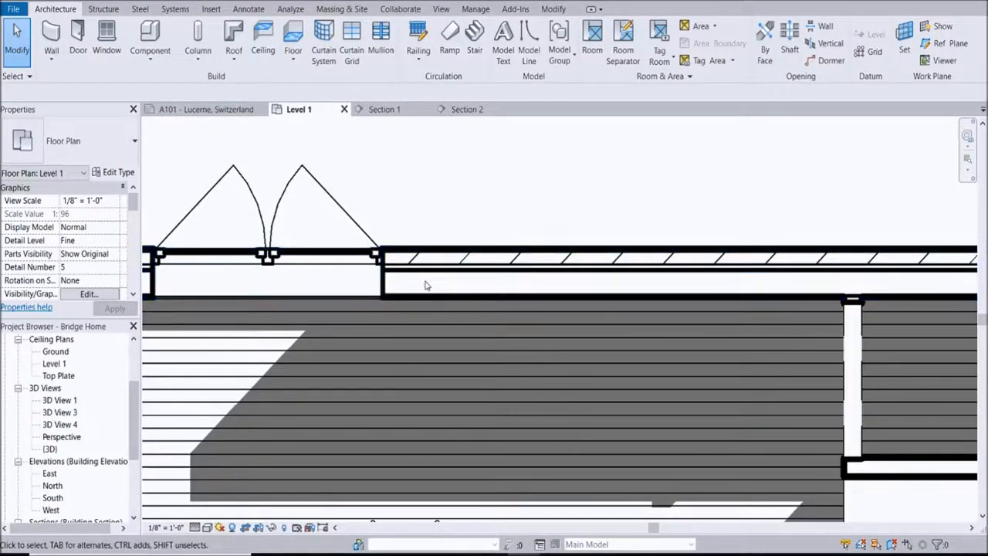
{"action": "scroll", "coordinate": [421, 296], "scroll_direction": "up", "scroll_amount": 3}
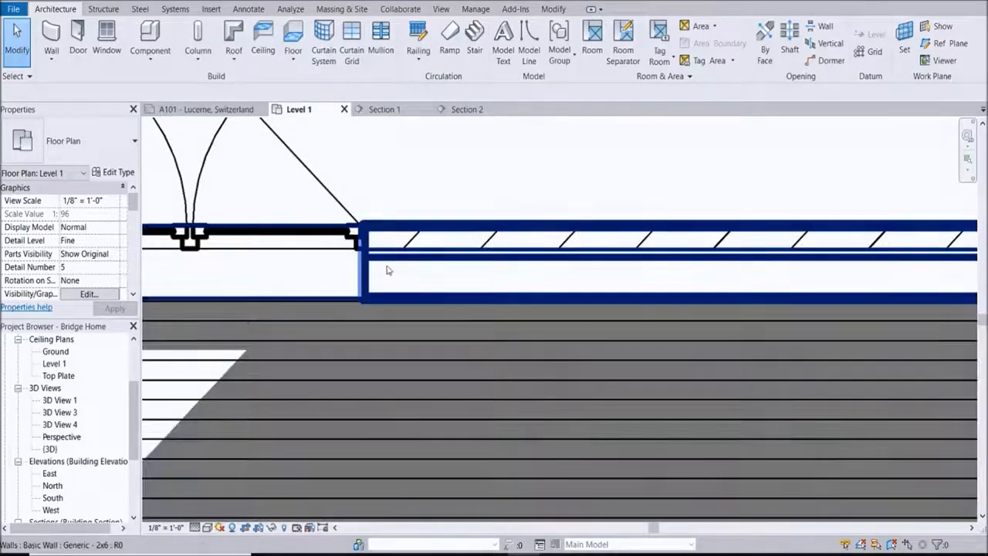
{"action": "scroll", "coordinate": [376, 267], "scroll_direction": "down", "scroll_amount": 3}
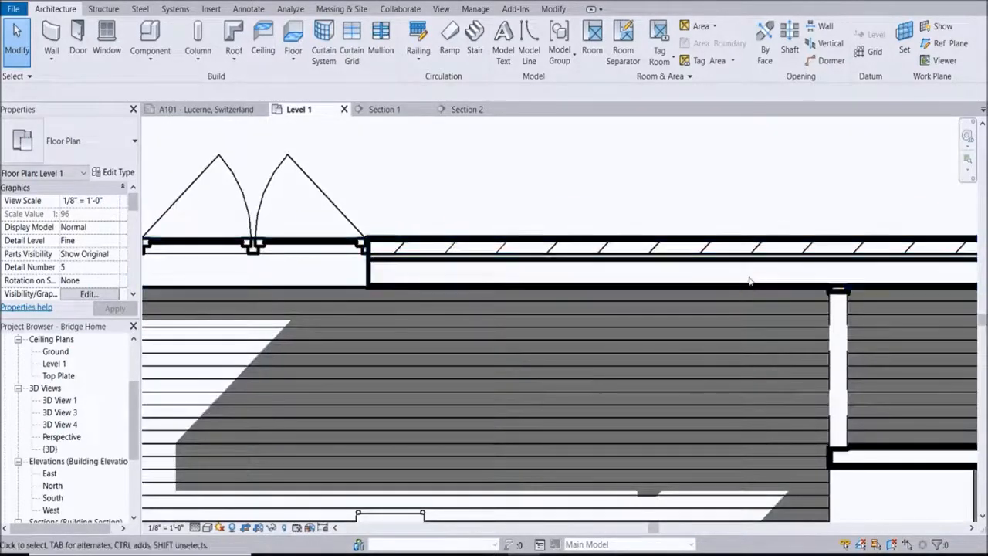
{"action": "scroll", "coordinate": [383, 301], "scroll_direction": "up", "scroll_amount": 2}
{"action": "scroll", "coordinate": [374, 272], "scroll_direction": "up", "scroll_amount": 1}
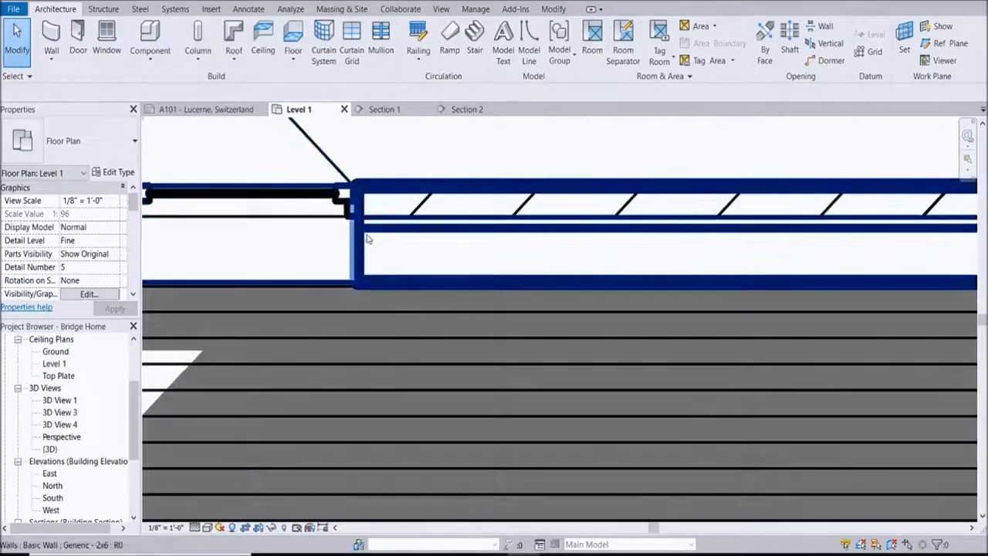
{"action": "scroll", "coordinate": [597, 234], "scroll_direction": "down", "scroll_amount": 2}
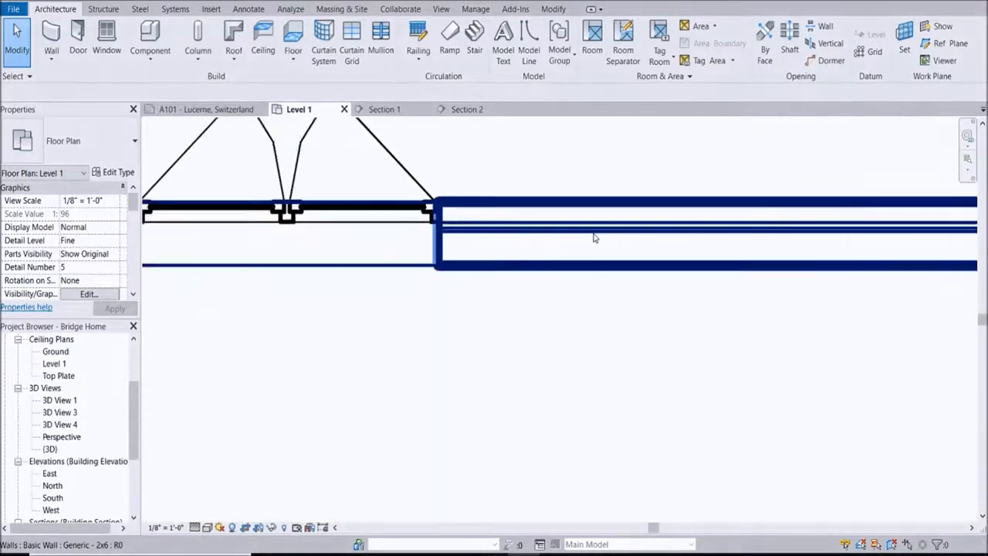
{"action": "scroll", "coordinate": [591, 239], "scroll_direction": "up", "scroll_amount": 2}
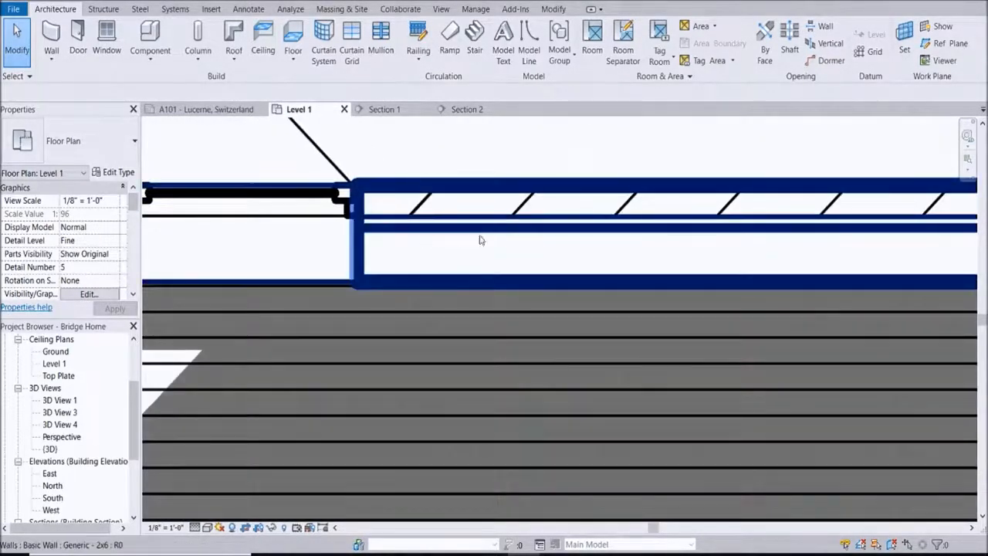
{"action": "scroll", "coordinate": [392, 263], "scroll_direction": "down", "scroll_amount": 3}
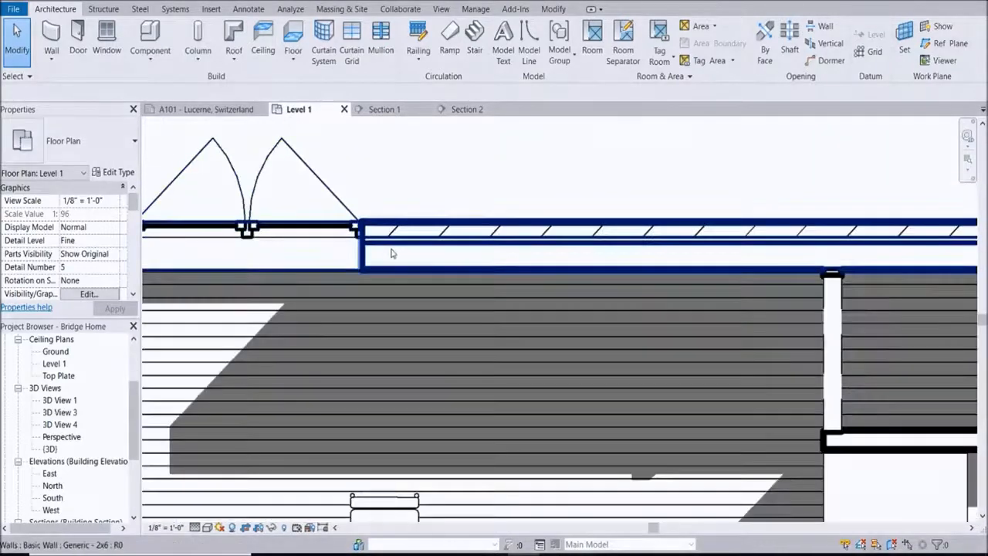
{"action": "scroll", "coordinate": [726, 237], "scroll_direction": "down", "scroll_amount": 2}
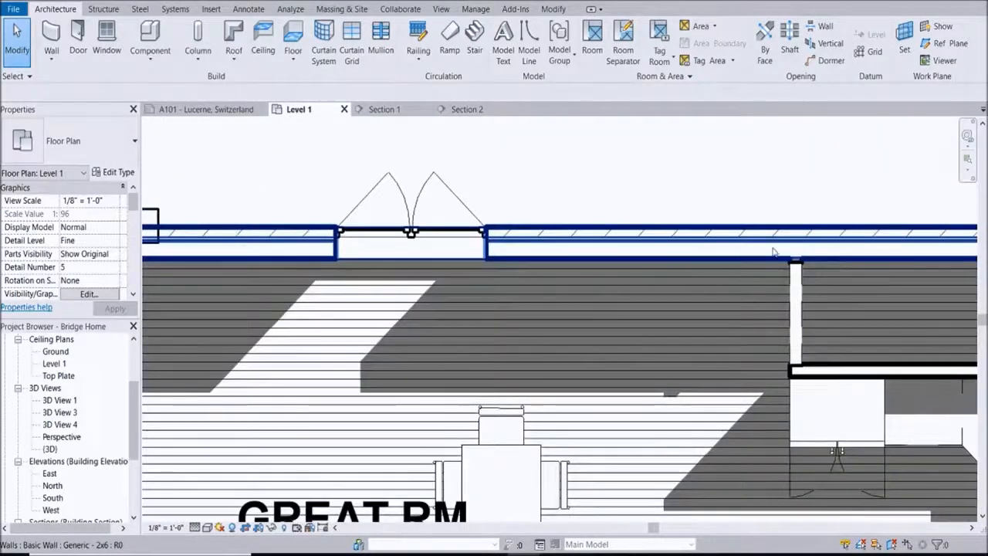
{"action": "scroll", "coordinate": [490, 258], "scroll_direction": "up", "scroll_amount": 4}
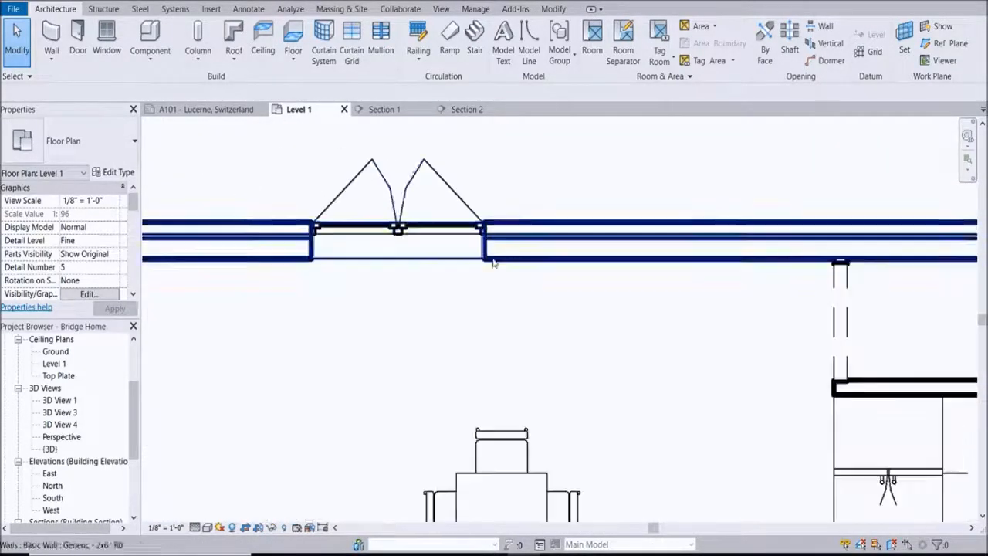
{"action": "scroll", "coordinate": [538, 256], "scroll_direction": "down", "scroll_amount": 4}
{"action": "scroll", "coordinate": [547, 260], "scroll_direction": "up", "scroll_amount": 4}
{"action": "scroll", "coordinate": [521, 241], "scroll_direction": "down", "scroll_amount": 2}
{"action": "scroll", "coordinate": [525, 243], "scroll_direction": "down", "scroll_amount": 4}
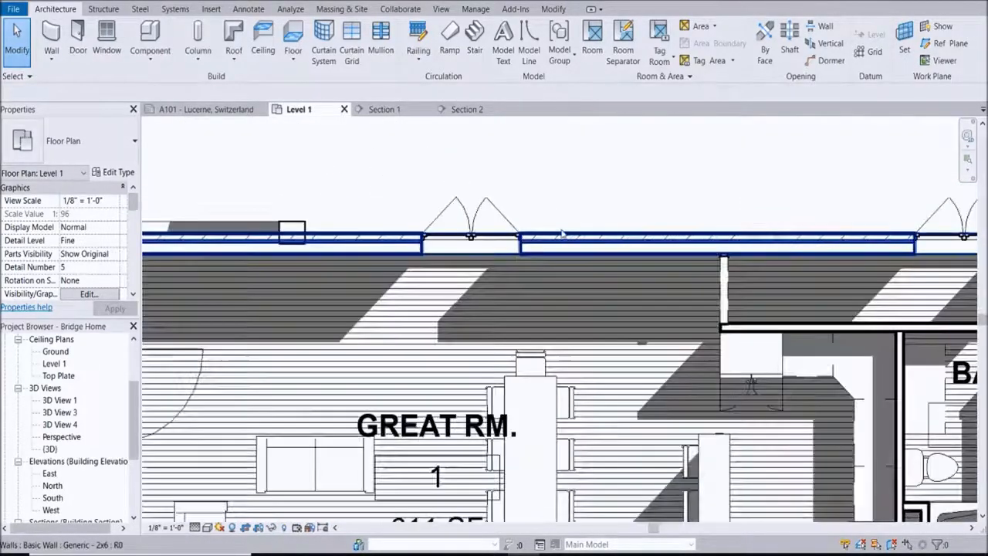
{"action": "scroll", "coordinate": [562, 234], "scroll_direction": "up", "scroll_amount": 1}
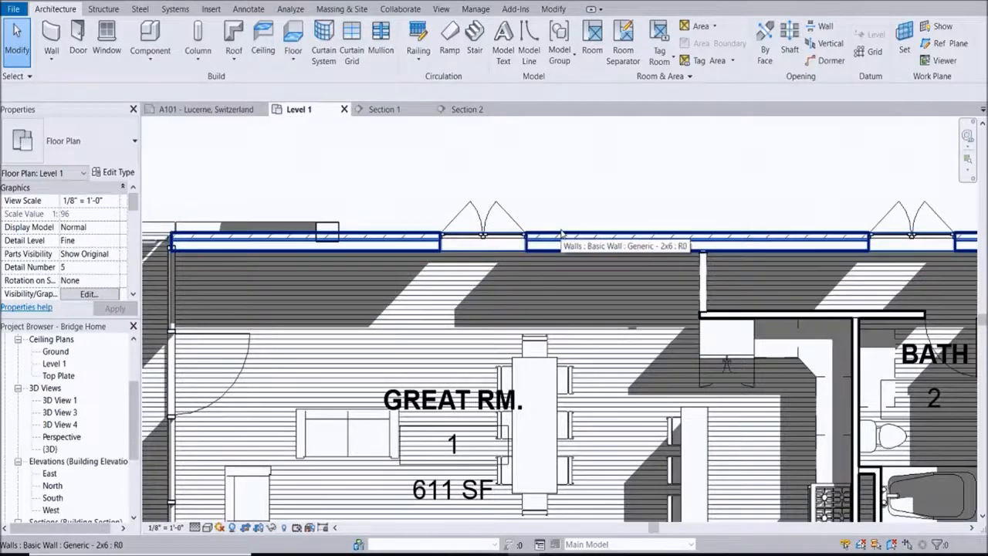
Step: Check the Level 1 plan's view range offsets and leave them unchanged
{"action": "key", "text": "v"}
{"action": "key", "text": "r"}
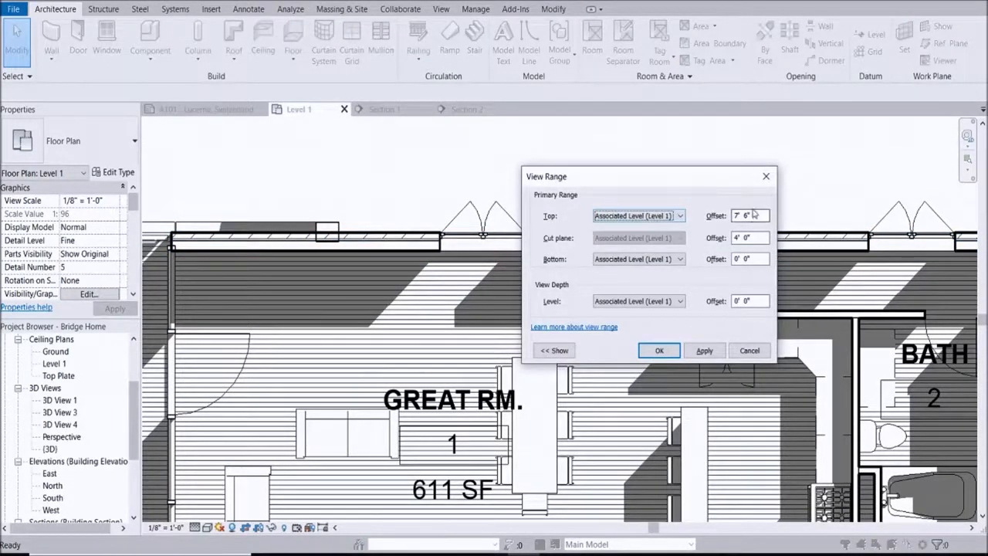
{"action": "left_click", "coordinate": [741, 351]}
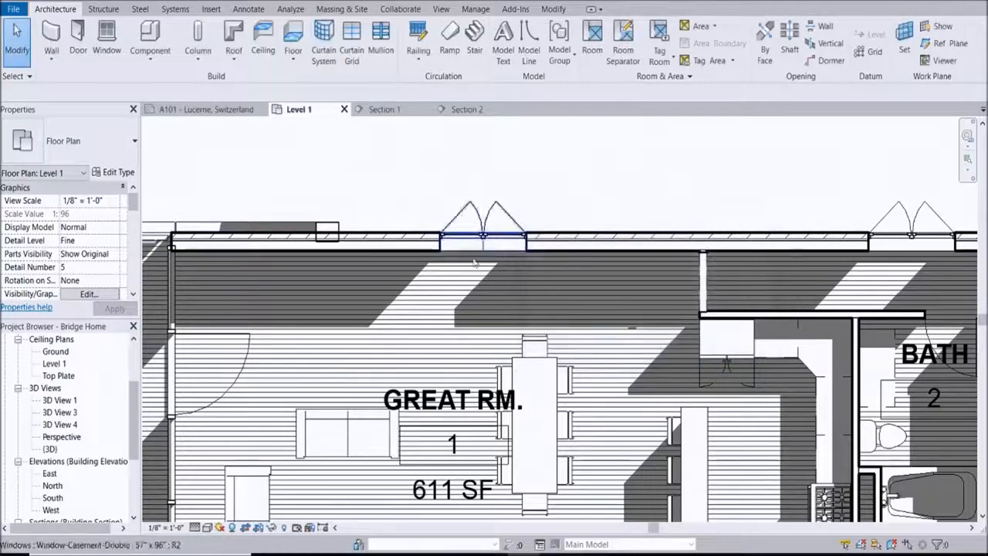
Step: Go to the Section 1 view from its marker in the plan and examine the building's cut walls, floor and roof
{"action": "scroll", "coordinate": [518, 240], "scroll_direction": "down", "scroll_amount": 3}
{"action": "scroll", "coordinate": [212, 280], "scroll_direction": "up", "scroll_amount": 3}
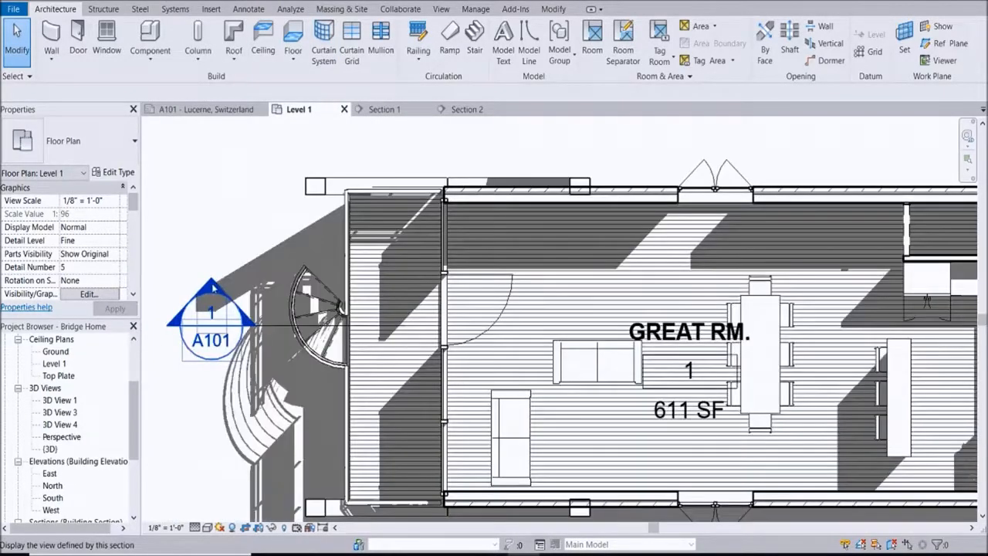
{"action": "double_click", "coordinate": [212, 280]}
{"action": "scroll", "coordinate": [892, 258], "scroll_direction": "up", "scroll_amount": 4}
{"action": "scroll", "coordinate": [891, 258], "scroll_direction": "up", "scroll_amount": 5}
{"action": "scroll", "coordinate": [726, 263], "scroll_direction": "down", "scroll_amount": 3}
{"action": "scroll", "coordinate": [623, 270], "scroll_direction": "up", "scroll_amount": 5}
{"action": "scroll", "coordinate": [620, 262], "scroll_direction": "down", "scroll_amount": 3}
{"action": "scroll", "coordinate": [618, 257], "scroll_direction": "down", "scroll_amount": 1}
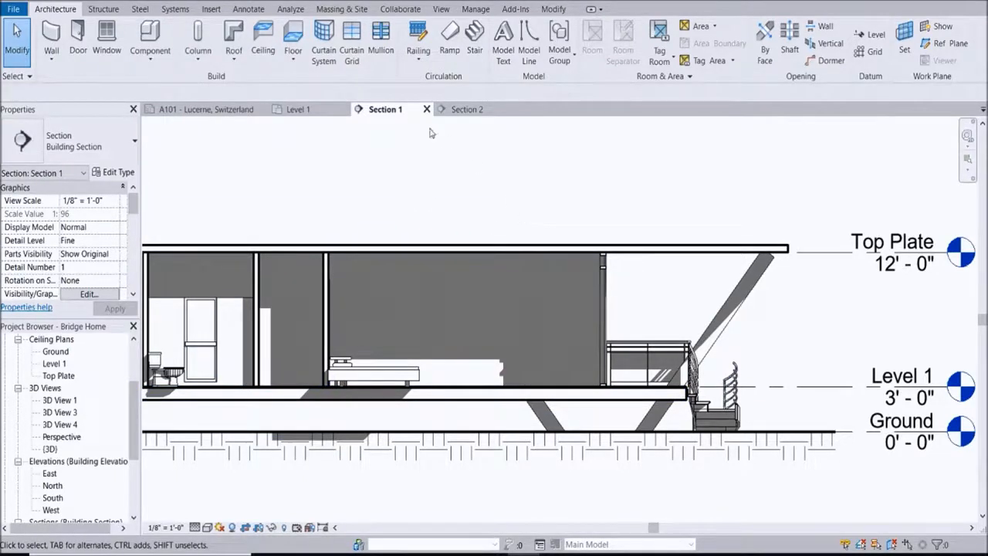
Step: Return to the Level 1 floor plan and inspect the exterior wall cavity beside the great room window up close
{"action": "left_click", "coordinate": [298, 109]}
{"action": "scroll", "coordinate": [502, 229], "scroll_direction": "down", "scroll_amount": 5}
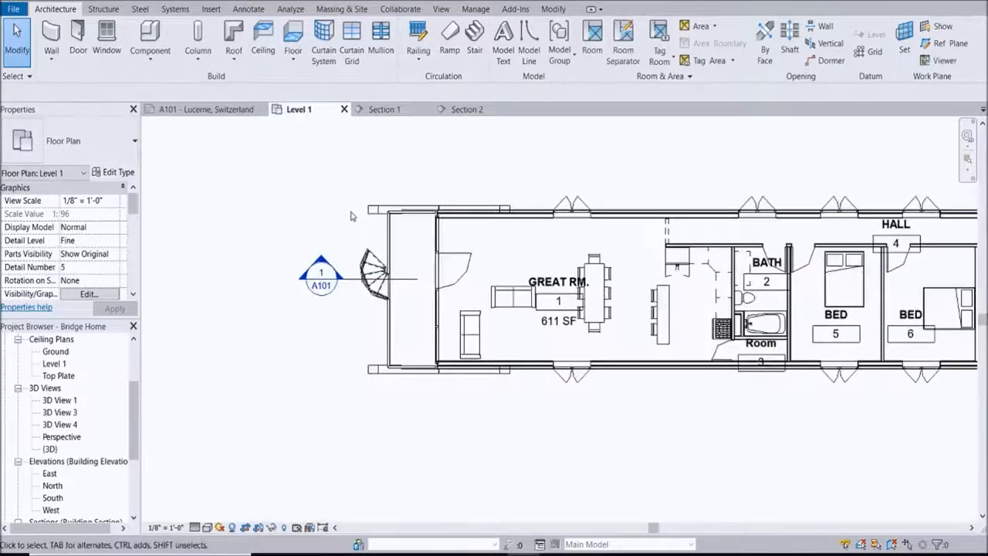
{"action": "scroll", "coordinate": [502, 229], "scroll_direction": "up", "scroll_amount": 10}
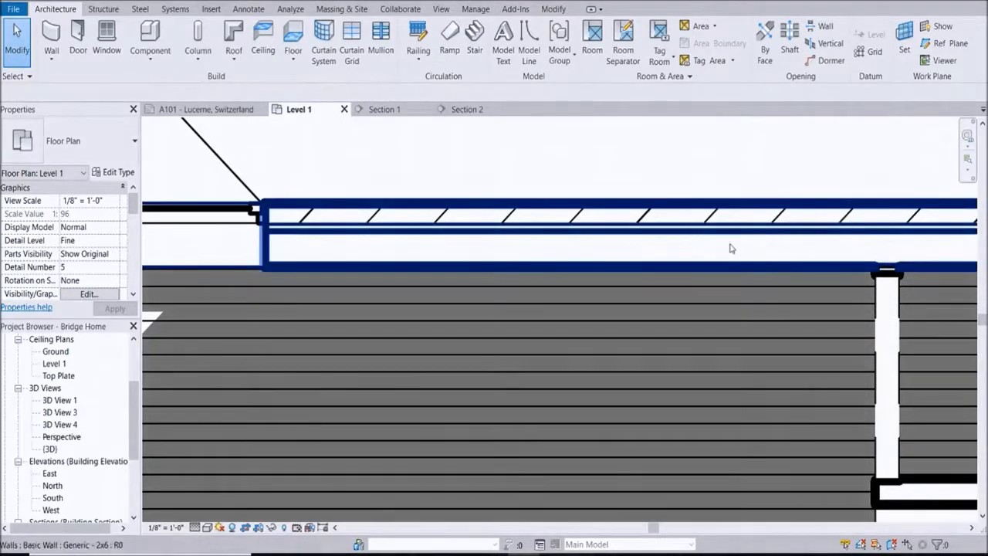
{"action": "scroll", "coordinate": [330, 252], "scroll_direction": "up", "scroll_amount": 2}
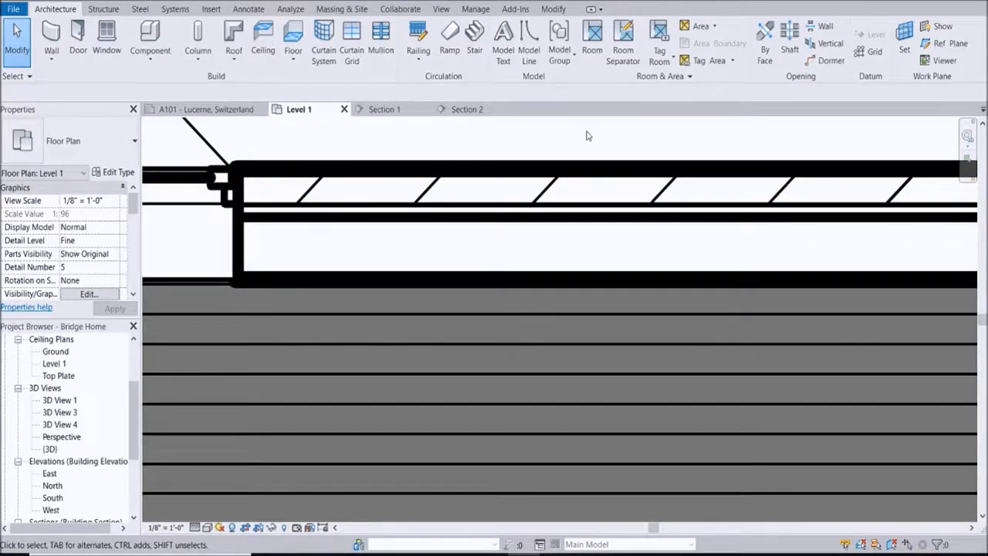
Step: Create a line style named 2x6 Stud as a subcategory of Lines
{"action": "left_click", "coordinate": [475, 9]}
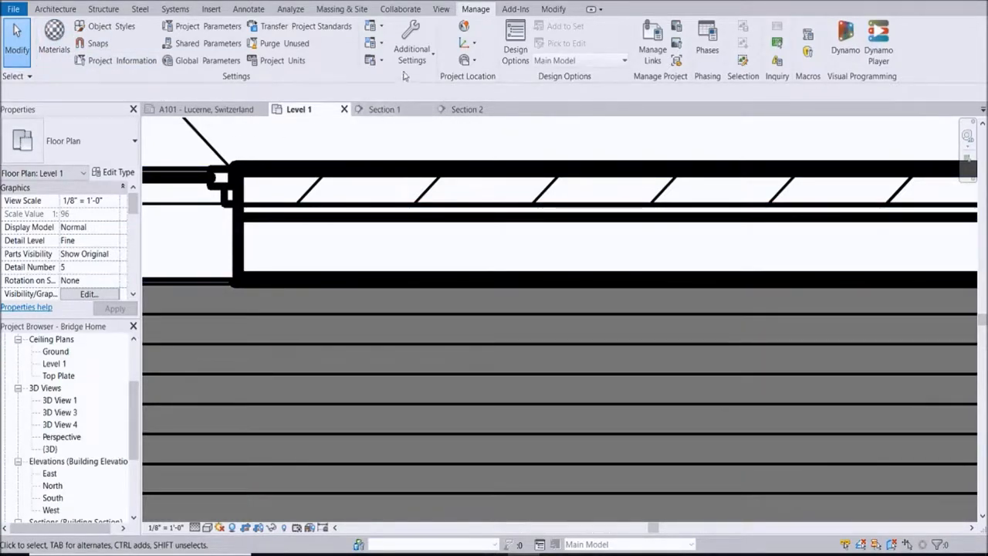
{"action": "left_click", "coordinate": [435, 59]}
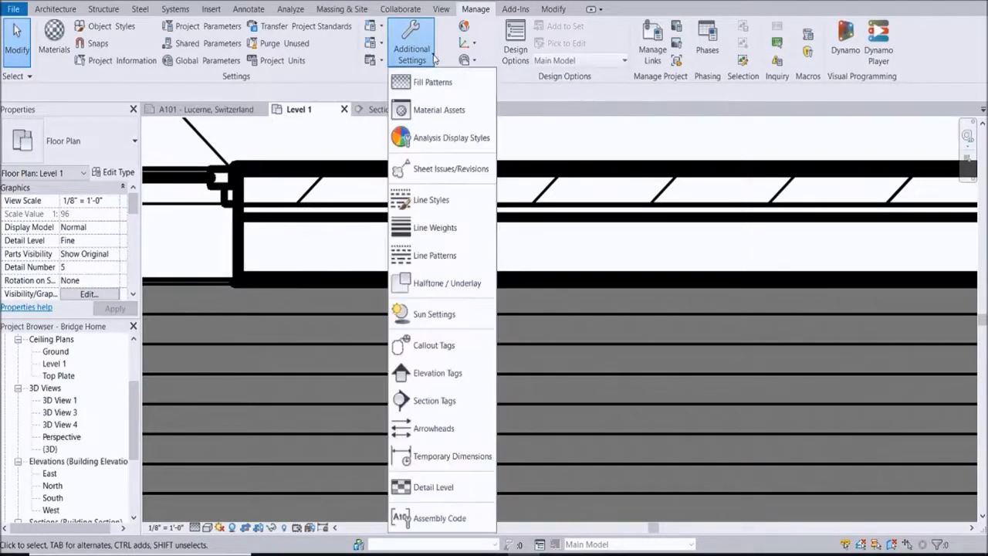
{"action": "left_click", "coordinate": [430, 201]}
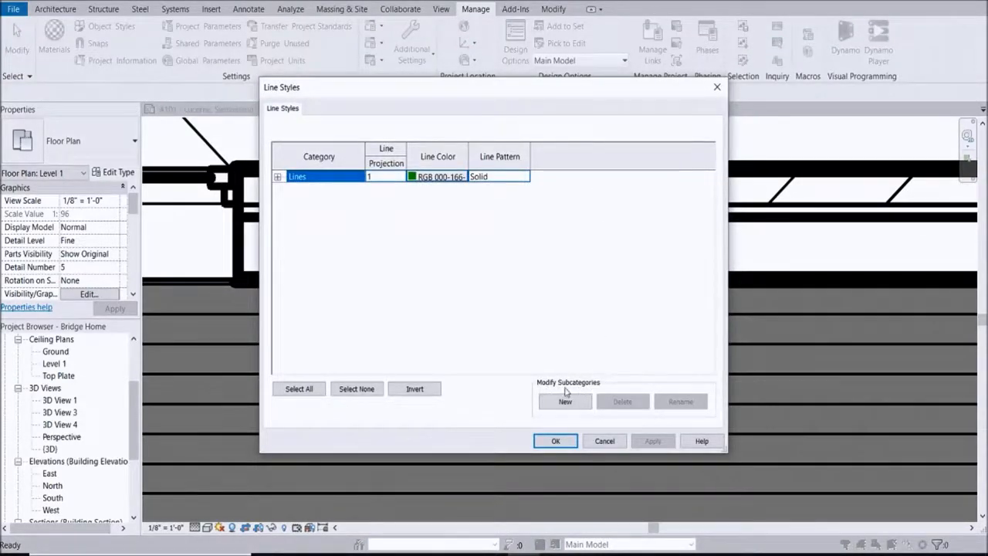
{"action": "left_click", "coordinate": [571, 403]}
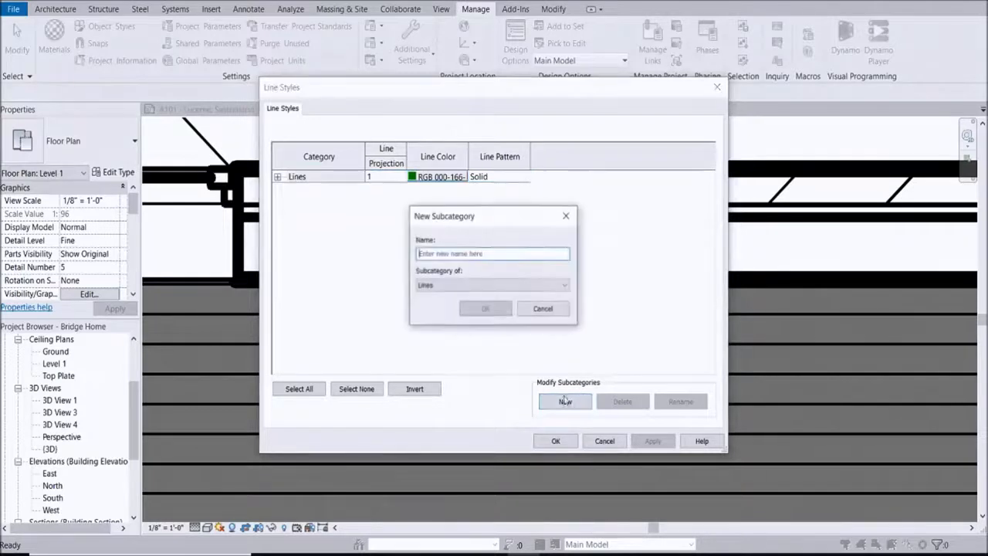
{"action": "left_click", "coordinate": [448, 255]}
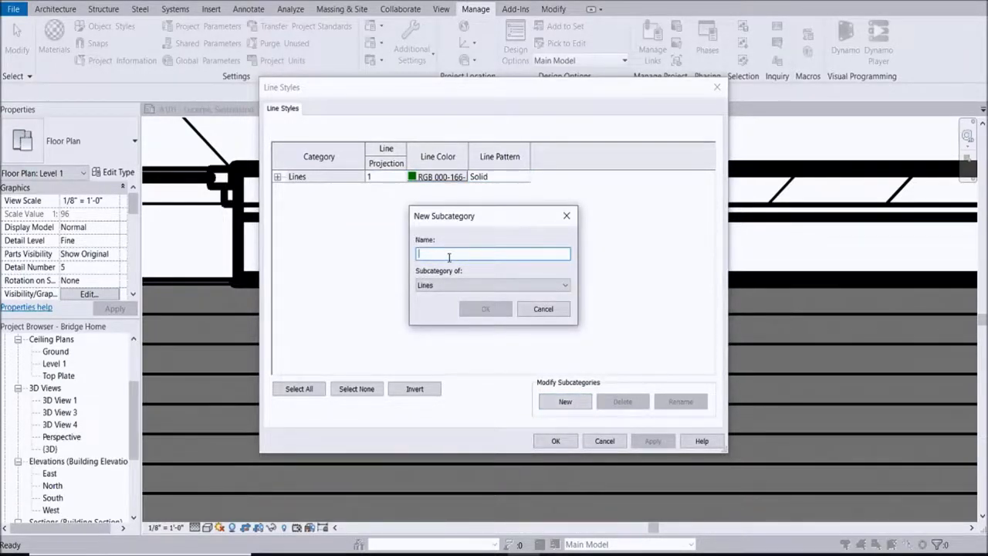
{"action": "type", "text": "2x6 Stud"}
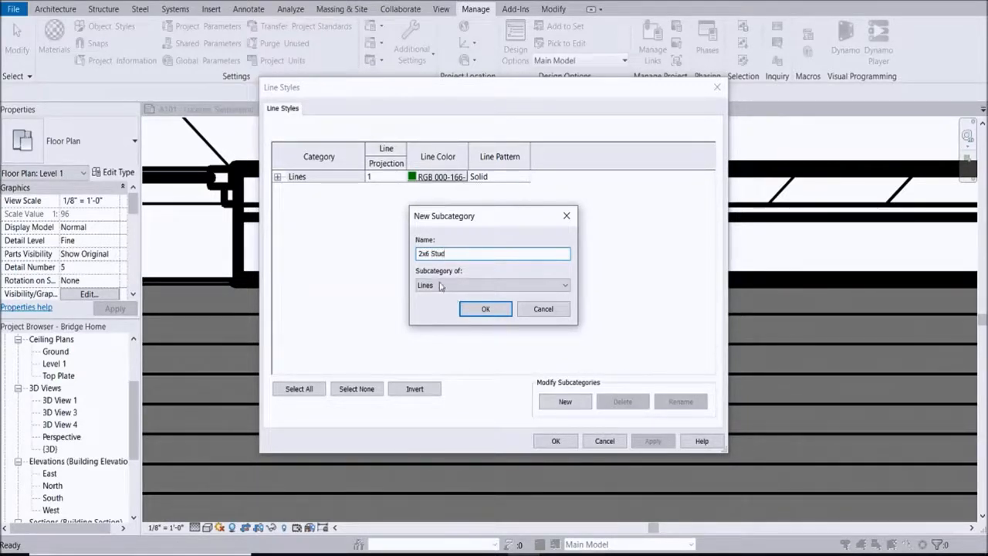
{"action": "left_click", "coordinate": [486, 309]}
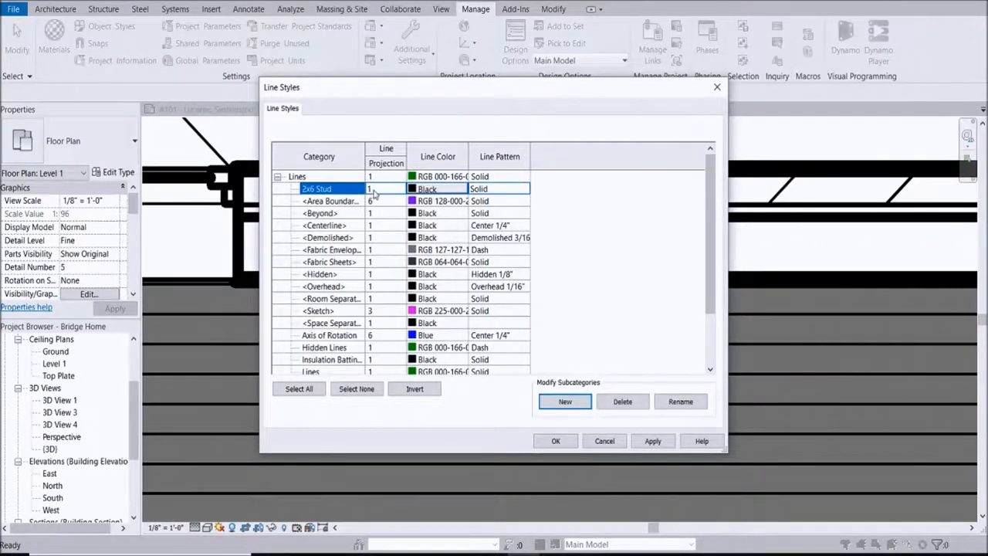
Step: Set the 2x6 Stud line style's projection line weight to 3 and accept the line styles
{"action": "left_click", "coordinate": [374, 190]}
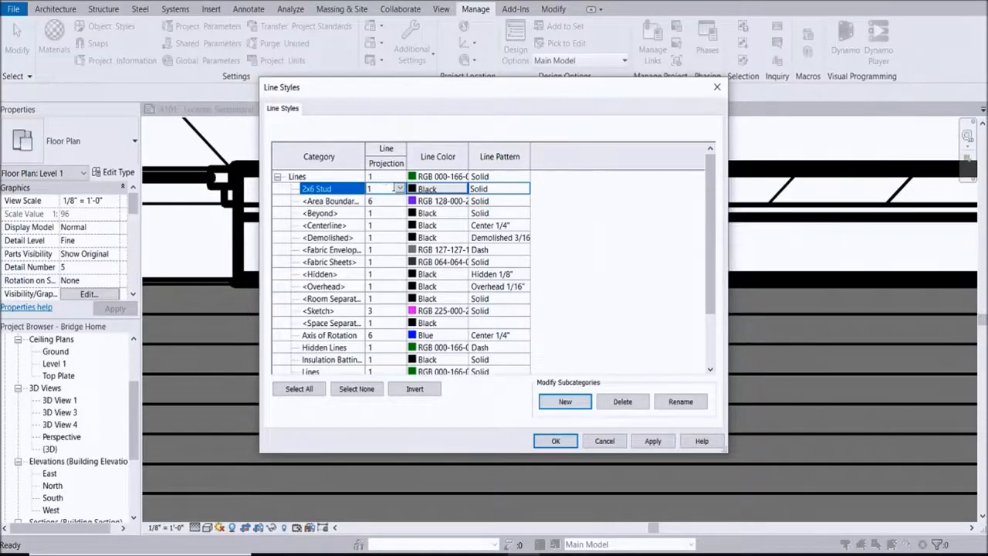
{"action": "left_click", "coordinate": [400, 189]}
{"action": "mouse_move", "coordinate": [402, 214]}
{"action": "left_mouse_down"}
{"action": "mouse_move", "coordinate": [401, 245]}
{"action": "mouse_move", "coordinate": [403, 215]}
{"action": "left_mouse_up"}
{"action": "left_click", "coordinate": [254, 199]}
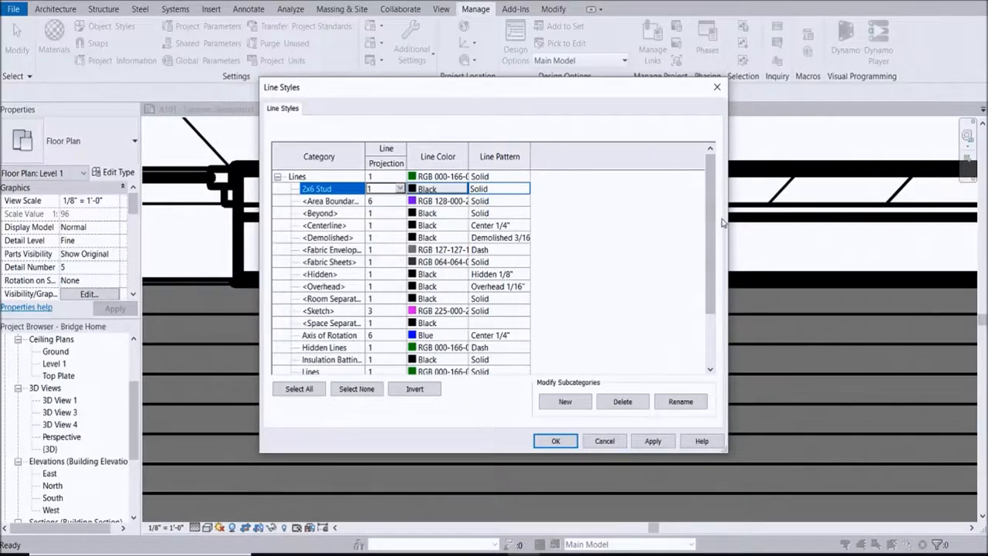
{"action": "mouse_move", "coordinate": [712, 215]}
{"action": "left_mouse_down"}
{"action": "mouse_move", "coordinate": [714, 279]}
{"action": "mouse_move", "coordinate": [714, 197]}
{"action": "left_mouse_up"}
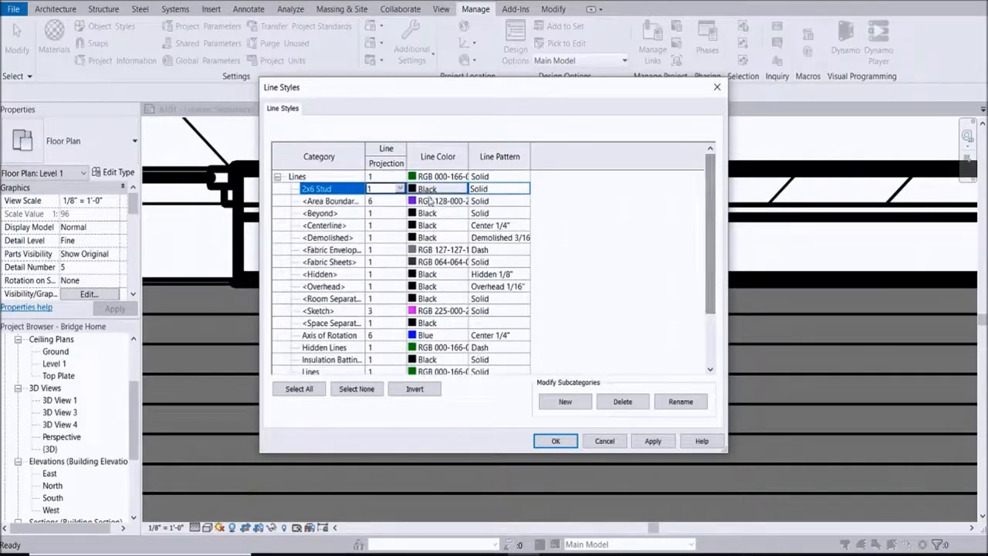
{"action": "left_click", "coordinate": [400, 188]}
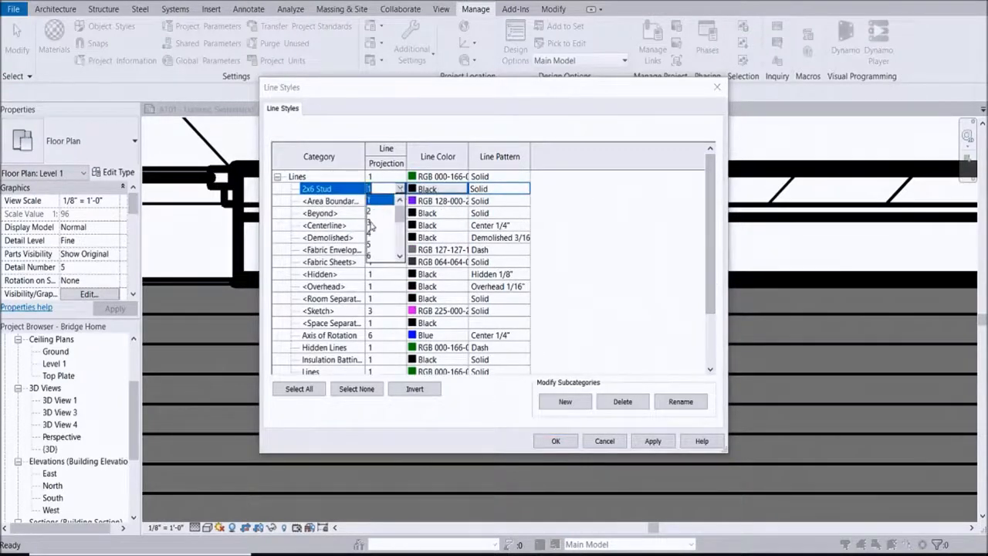
{"action": "left_click", "coordinate": [371, 223]}
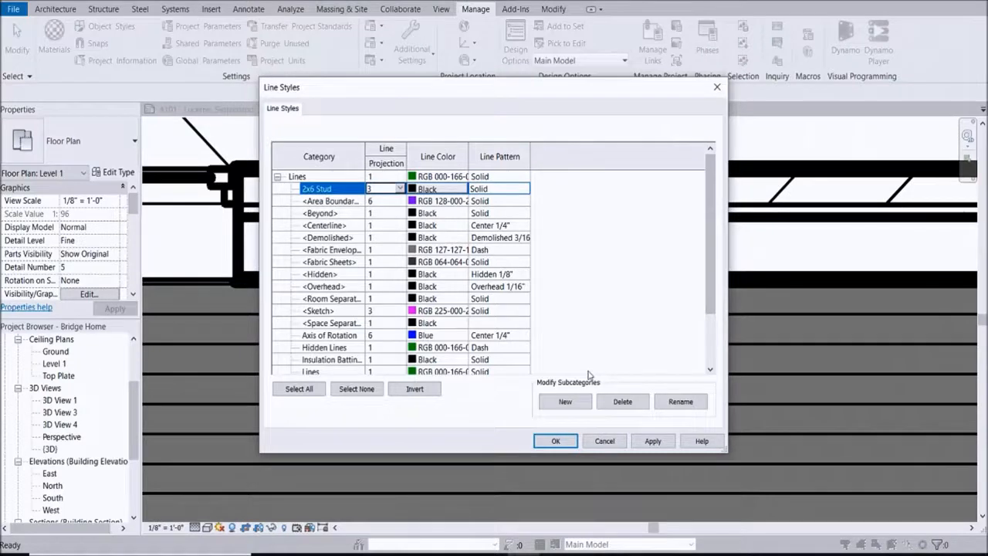
{"action": "left_click", "coordinate": [556, 441]}
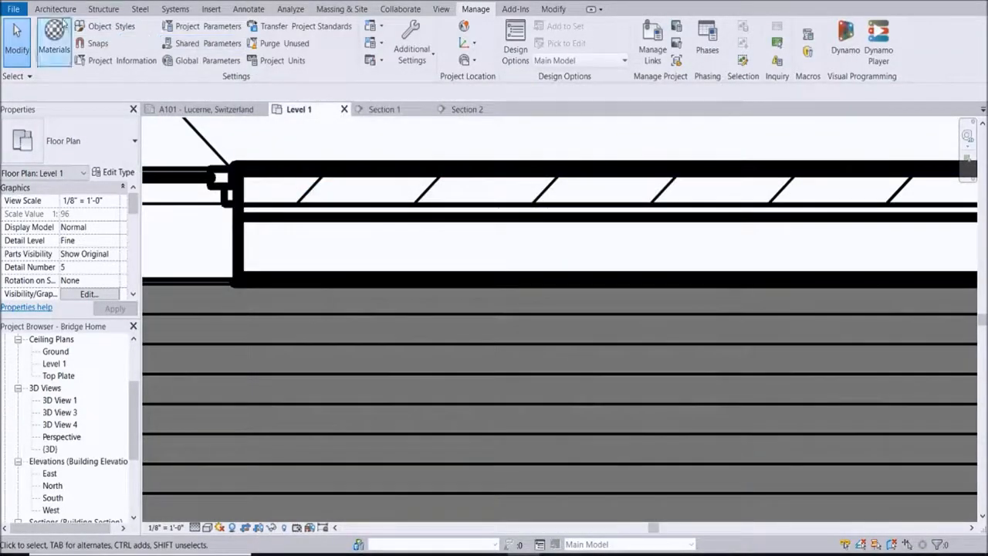
Step: Begin placing detail lines in the Level 1 plan with the 2x6 Stud line style
{"action": "left_click", "coordinate": [58, 11]}
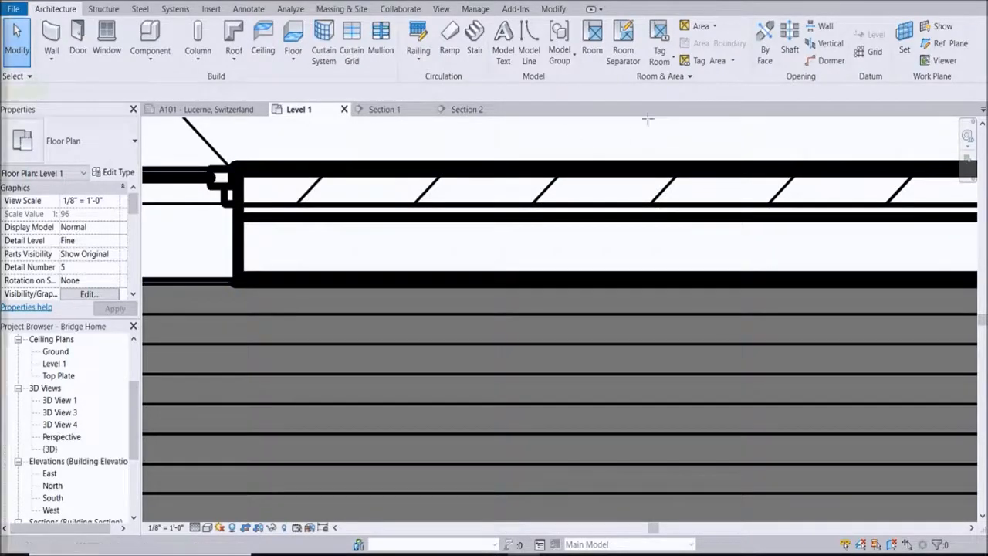
{"action": "key", "text": "d"}
{"action": "key", "text": "l"}
{"action": "left_click", "coordinate": [638, 49]}
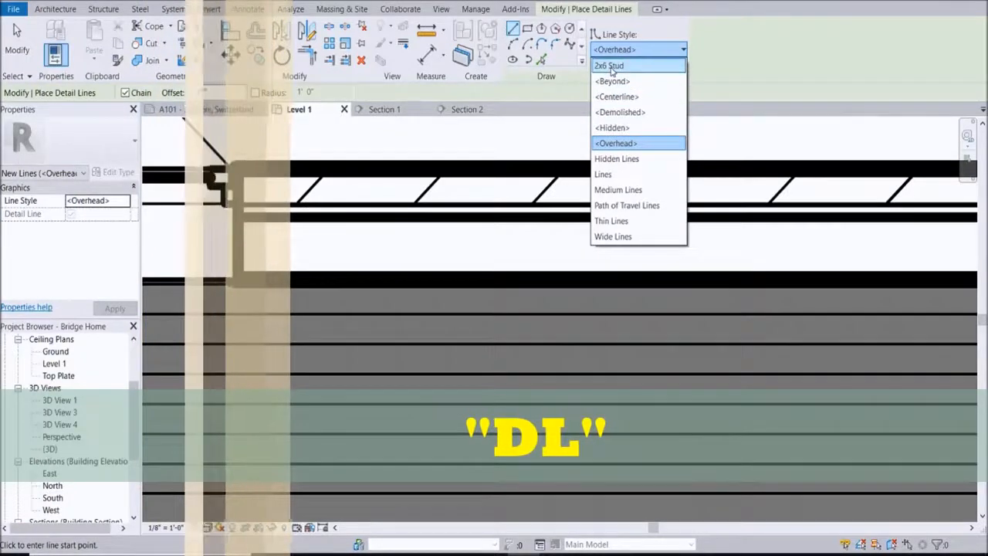
{"action": "left_click", "coordinate": [626, 67]}
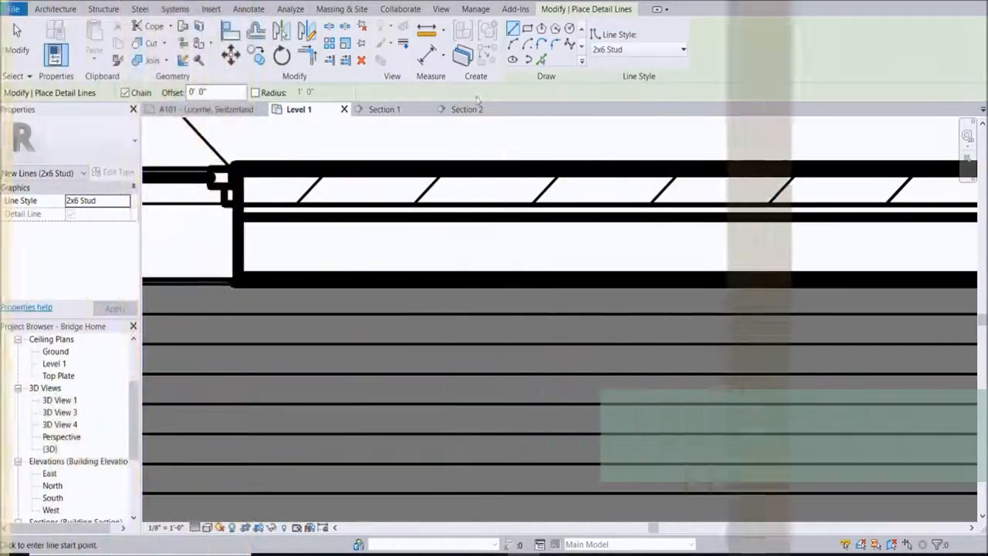
Step: Draw a closed, narrow stud rectangle 5.5" deep just above the exterior wall, to the right of the casement window
{"action": "scroll", "coordinate": [490, 168], "scroll_direction": "down", "scroll_amount": 3}
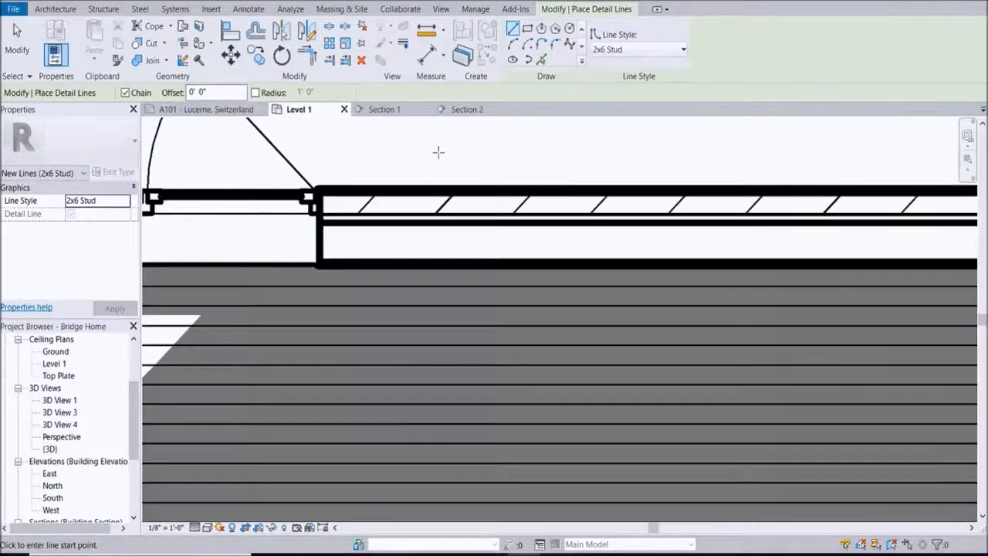
{"action": "scroll", "coordinate": [444, 145], "scroll_direction": "up", "scroll_amount": 2}
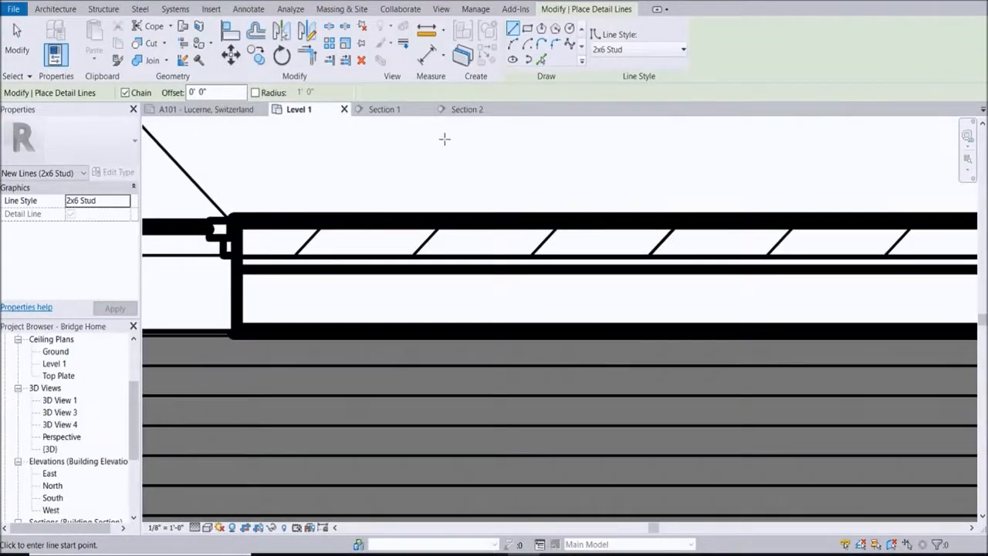
{"action": "left_click", "coordinate": [458, 141]}
{"action": "scroll", "coordinate": [462, 189], "scroll_direction": "down", "scroll_amount": 1}
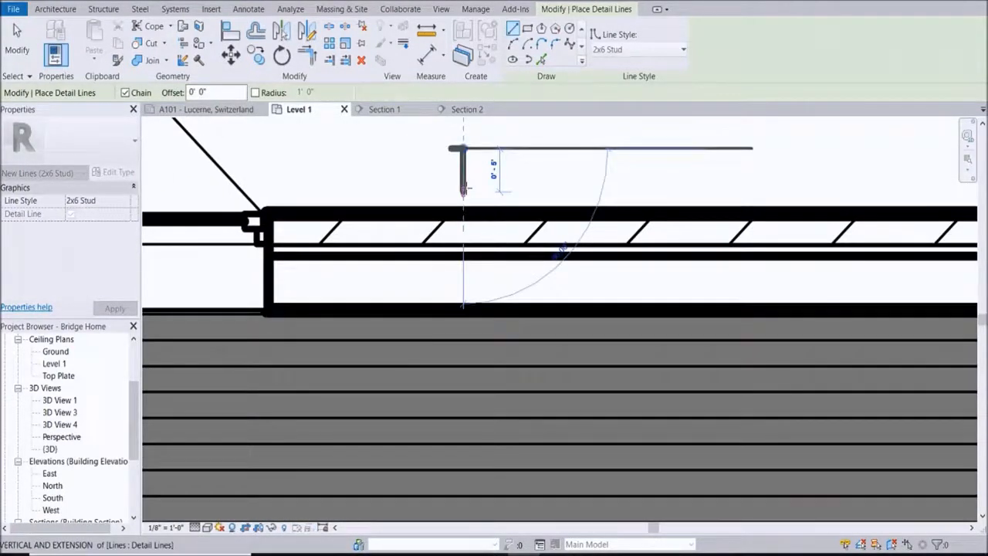
{"action": "type", "text": "5."}
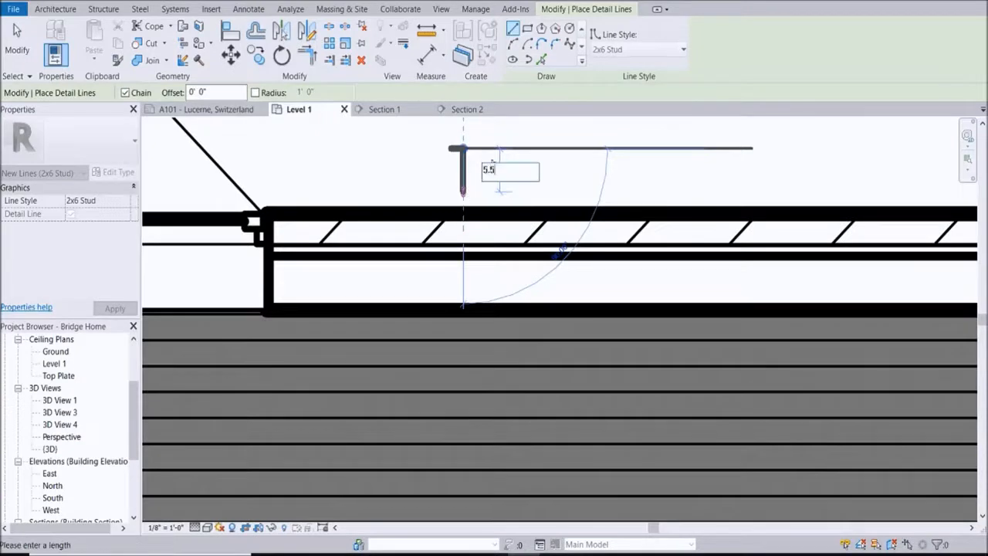
{"action": "type", "text": "5\""}
{"action": "key", "text": "Return"}
{"action": "left_click", "coordinate": [450, 147]}
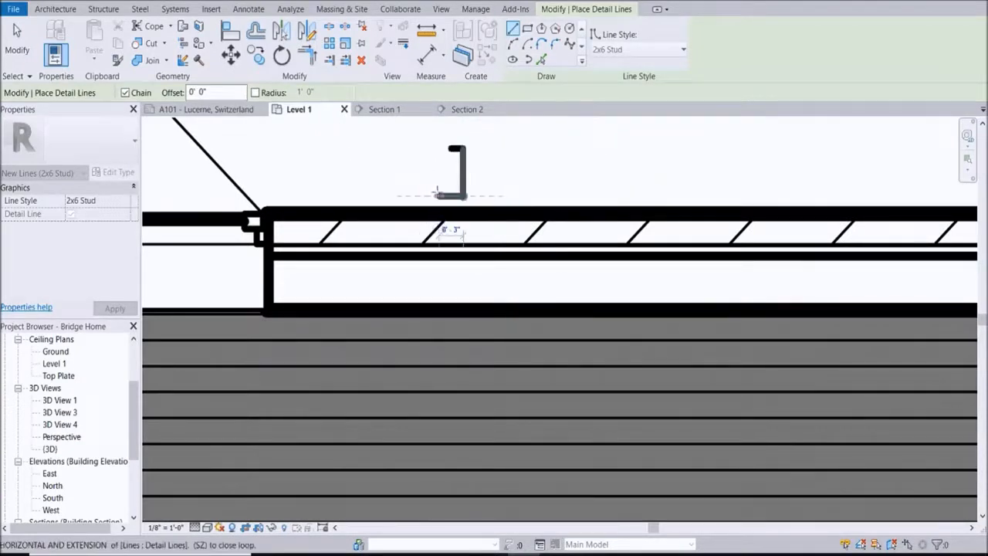
{"action": "left_click", "coordinate": [451, 148]}
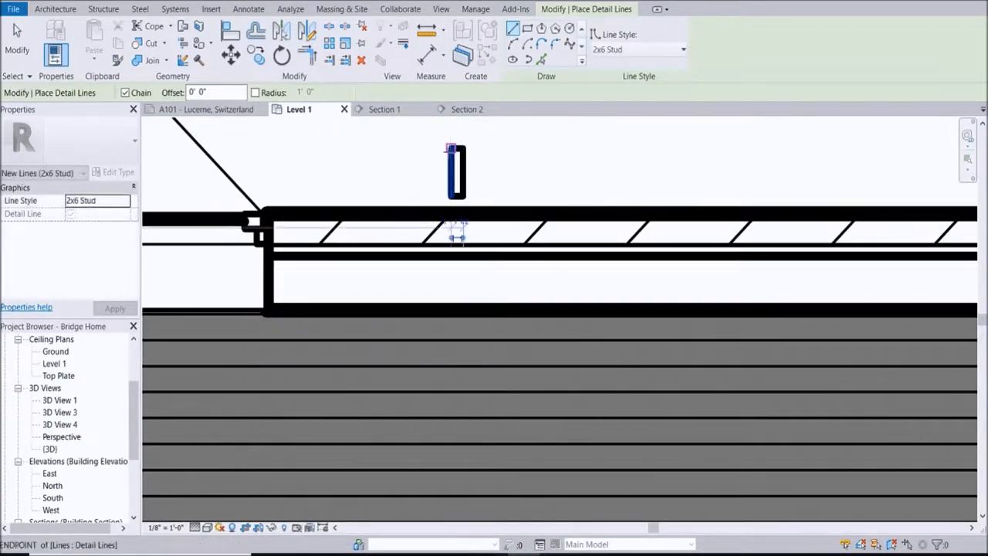
{"action": "key", "text": "Escape"}
{"action": "key", "text": "Escape"}
Step: Combine the four lines of the stud rectangle into a detail group, keeping the default name
{"action": "left_click_drag", "start_coordinate": [516, 198], "coordinate": [596, 336]}
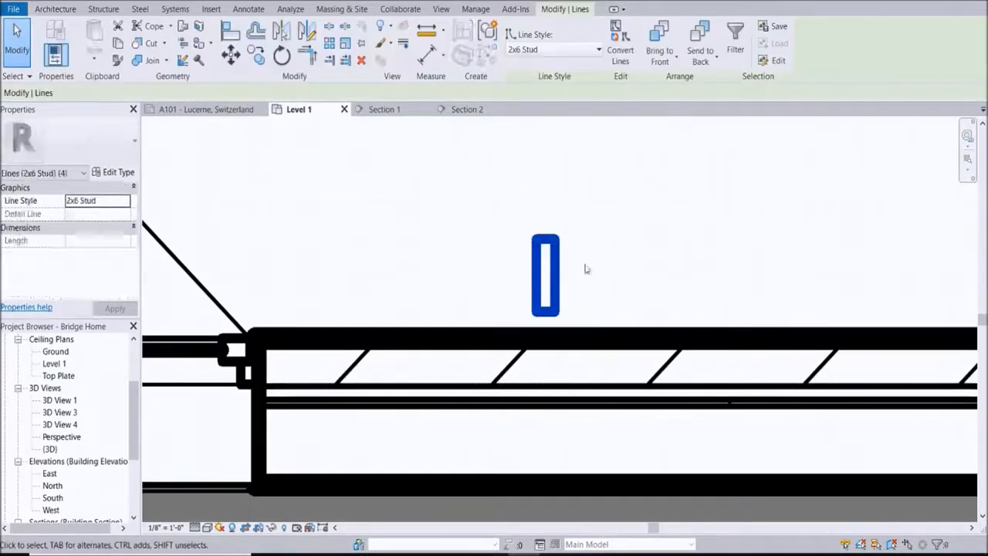
{"action": "left_click", "coordinate": [486, 29]}
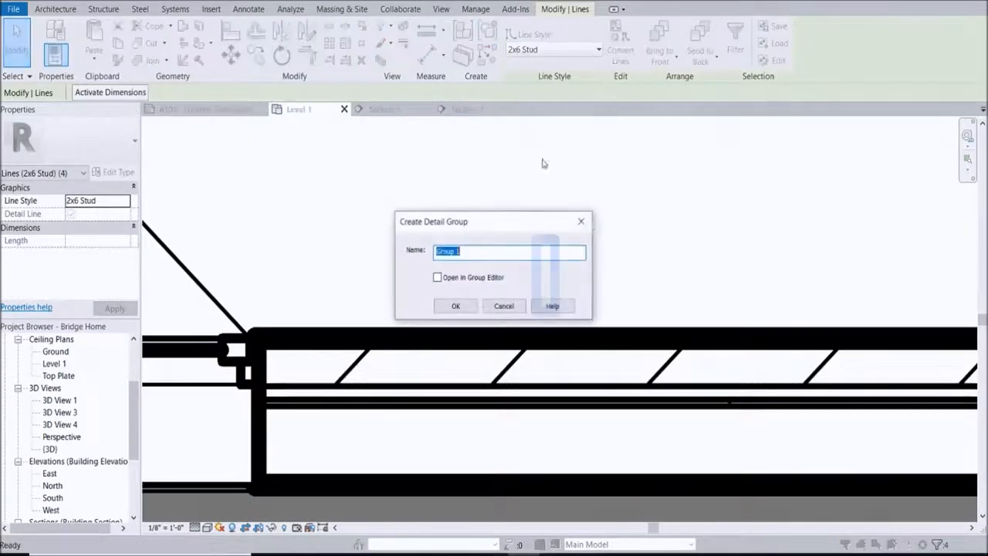
{"action": "left_click", "coordinate": [452, 312]}
{"action": "left_click", "coordinate": [634, 227]}
Step: Move the stud group by its upper corner into the wall cavity directly beside the casement window
{"action": "scroll", "coordinate": [646, 182], "scroll_direction": "down", "scroll_amount": 2}
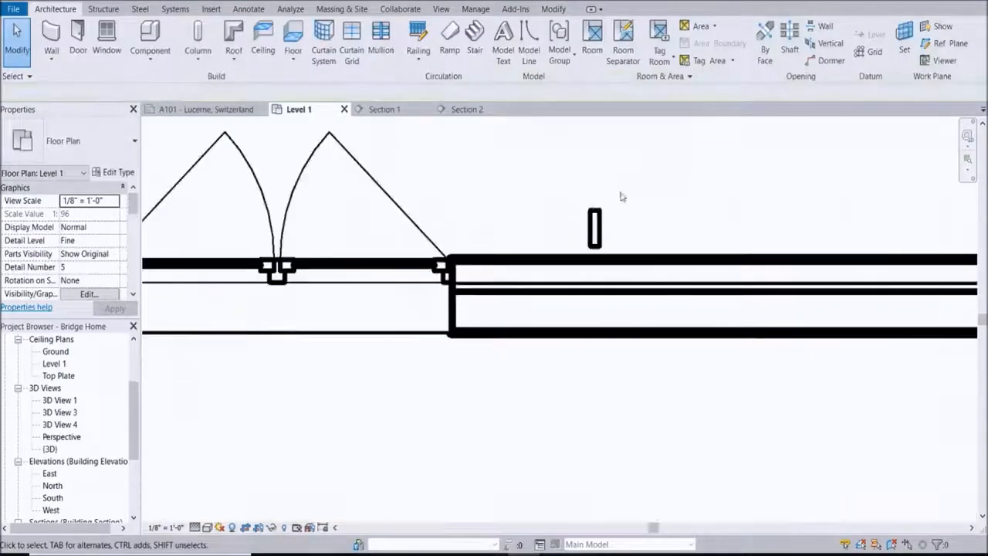
{"action": "left_click", "coordinate": [596, 224]}
{"action": "scroll", "coordinate": [577, 253], "scroll_direction": "up", "scroll_amount": 2}
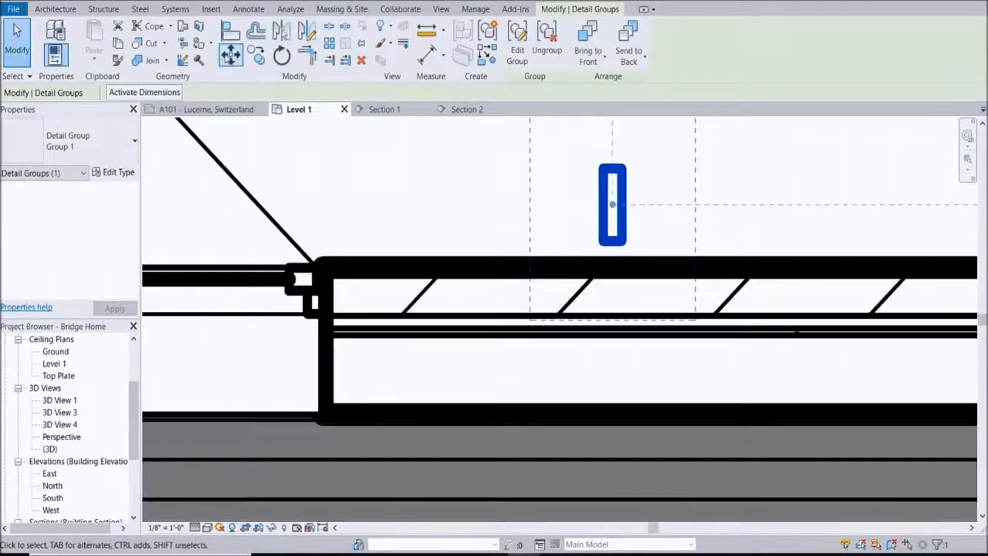
{"action": "left_click", "coordinate": [232, 57]}
{"action": "left_click", "coordinate": [605, 169]}
{"action": "scroll", "coordinate": [324, 360], "scroll_direction": "up", "scroll_amount": 1}
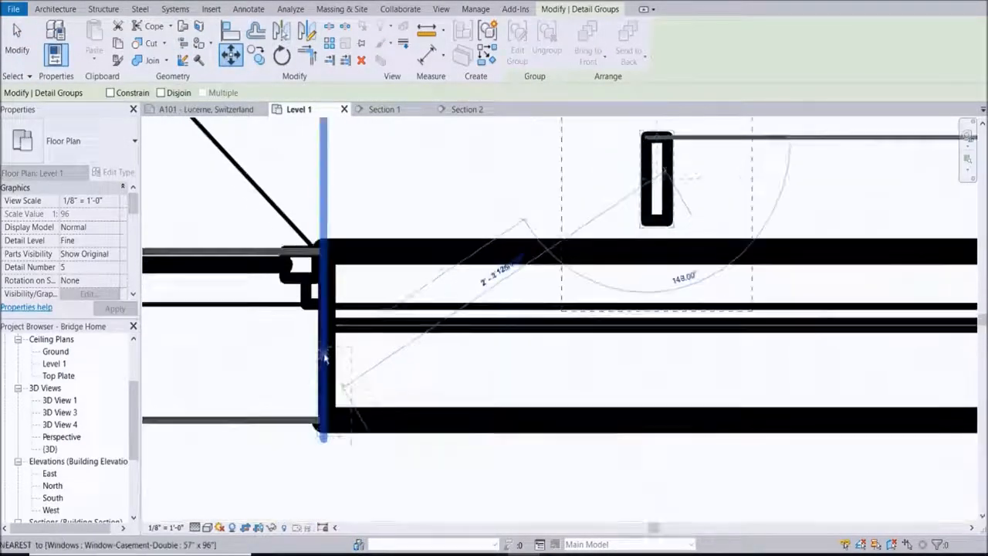
{"action": "left_click", "coordinate": [342, 331]}
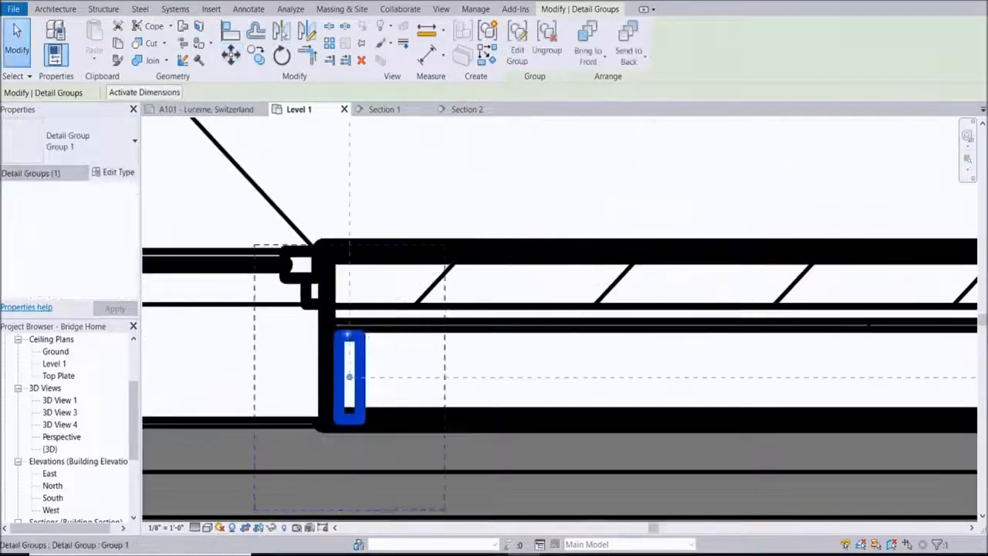
{"action": "left_click", "coordinate": [412, 190]}
Step: Examine up close how the stud group fits in the wall cavity beside the window
{"action": "scroll", "coordinate": [388, 399], "scroll_direction": "up", "scroll_amount": 2}
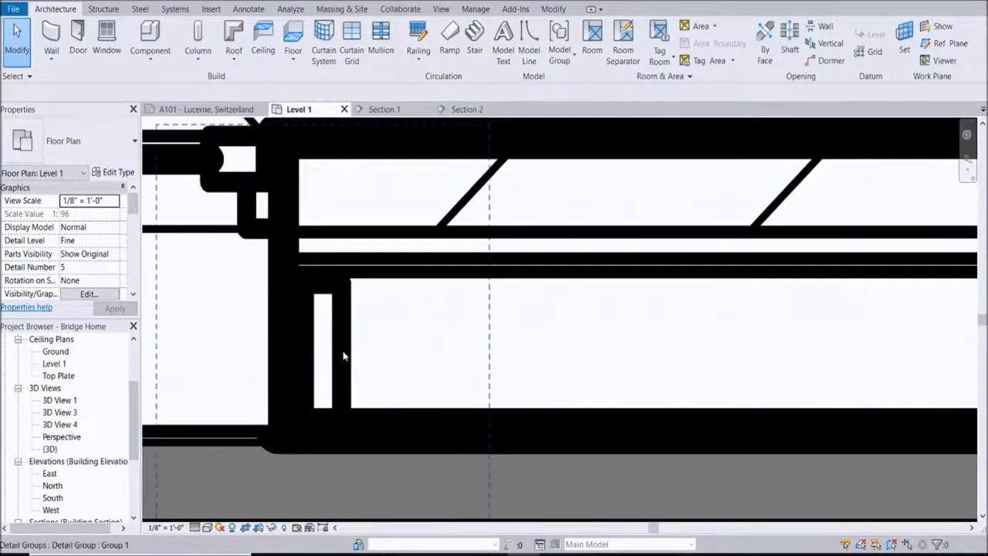
{"action": "left_click", "coordinate": [344, 356]}
{"action": "scroll", "coordinate": [339, 354], "scroll_direction": "up", "scroll_amount": 2}
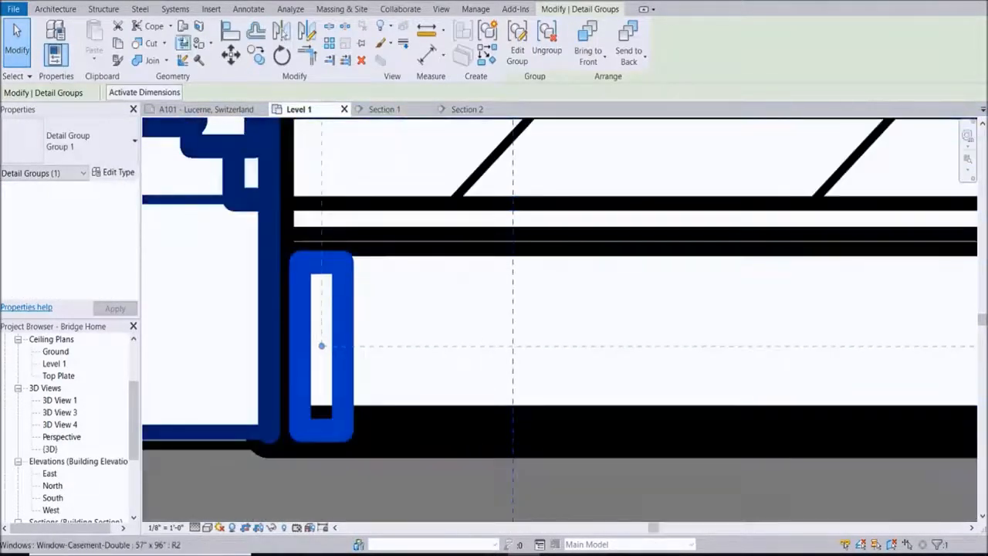
{"action": "scroll", "coordinate": [423, 375], "scroll_direction": "down", "scroll_amount": 3}
{"action": "left_click", "coordinate": [423, 344]}
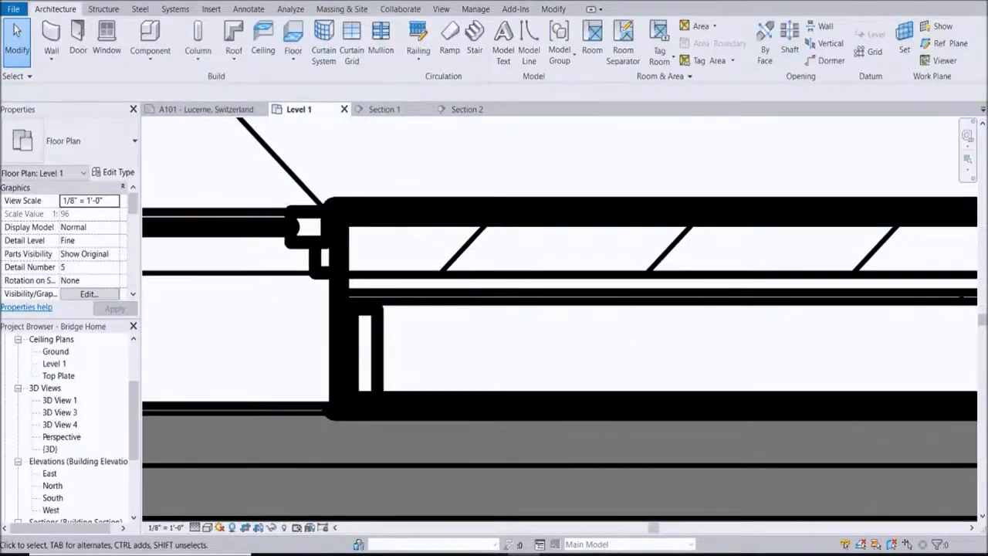
{"action": "key", "text": "d"}
{"action": "key", "text": "i"}
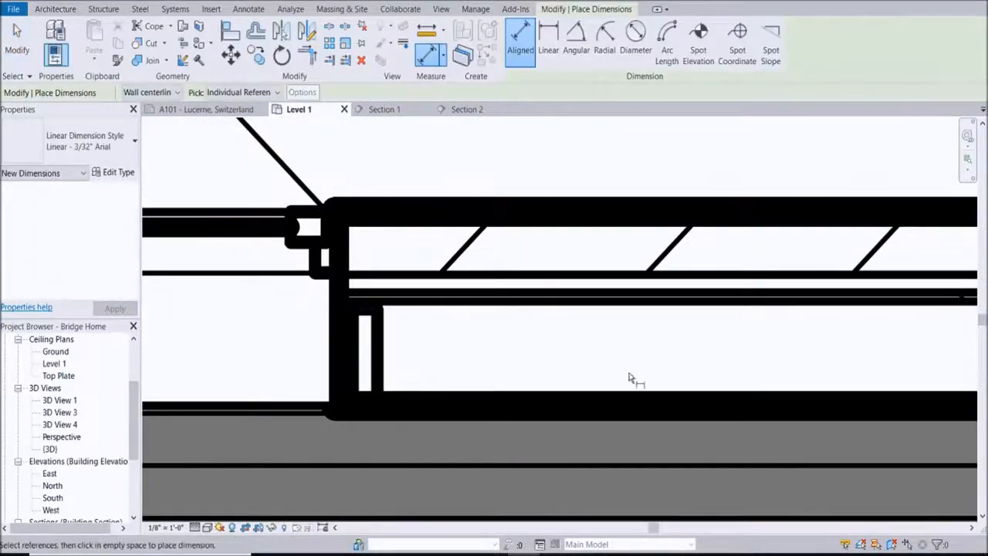
{"action": "scroll", "coordinate": [610, 373], "scroll_direction": "down", "scroll_amount": 3}
{"action": "scroll", "coordinate": [360, 319], "scroll_direction": "up", "scroll_amount": 3}
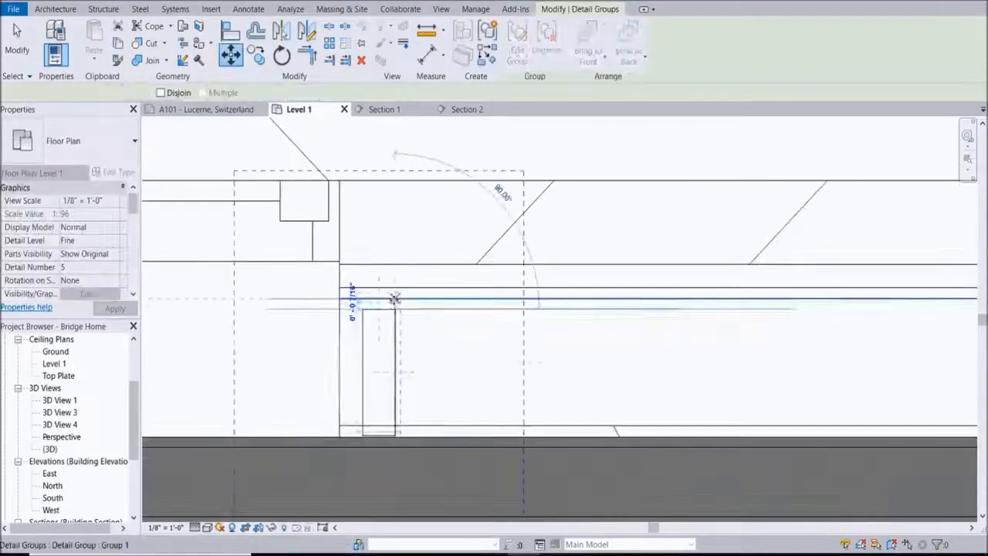
Step: Move the stud group flush with the upper line of the wall cavity and against the window's side edge
{"action": "left_click", "coordinate": [395, 296]}
{"action": "left_click", "coordinate": [408, 333]}
{"action": "scroll", "coordinate": [400, 332], "scroll_direction": "down", "scroll_amount": 2}
{"action": "scroll", "coordinate": [392, 332], "scroll_direction": "up", "scroll_amount": 2}
{"action": "left_click", "coordinate": [376, 325]}
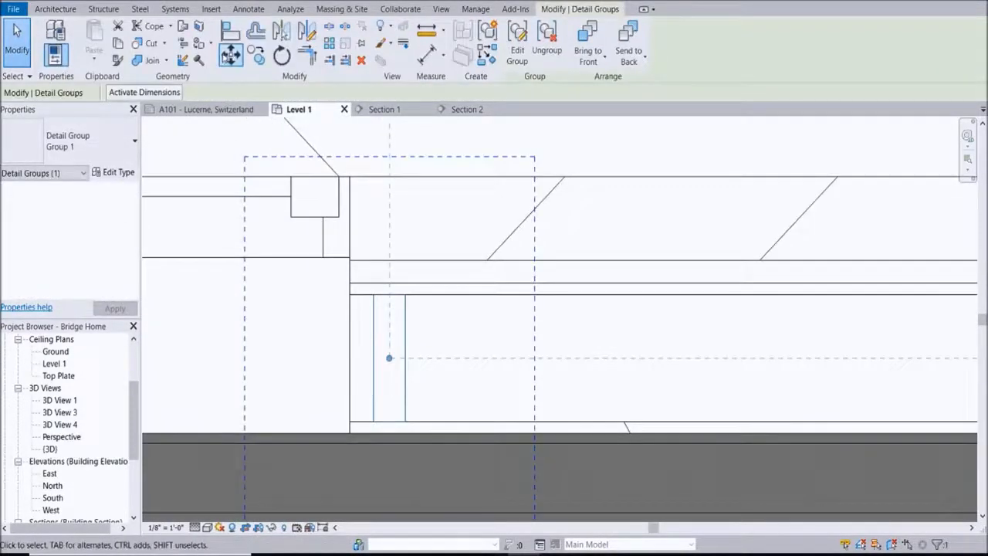
{"action": "left_click", "coordinate": [231, 54]}
{"action": "left_click", "coordinate": [374, 295]}
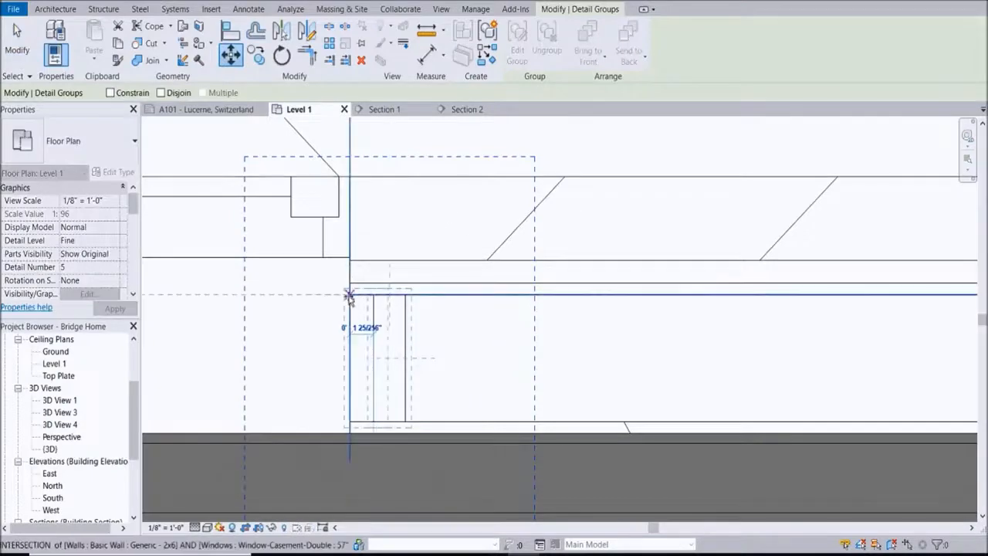
{"action": "left_click", "coordinate": [349, 296]}
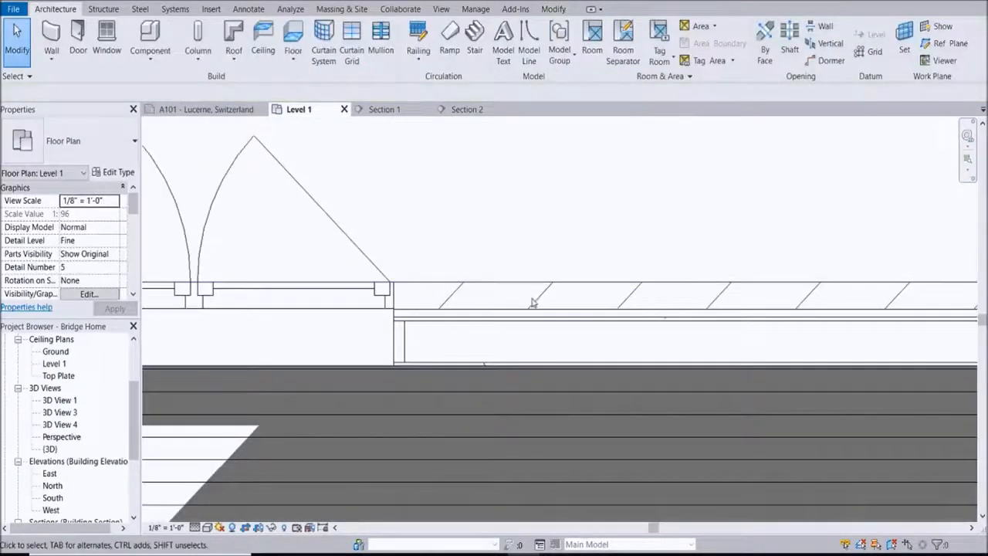
Step: Turn off thin line display and copy the stud group 2' to the right along the wall cavity
{"action": "key", "text": "t"}
{"action": "key", "text": "l"}
{"action": "scroll", "coordinate": [386, 340], "scroll_direction": "up", "scroll_amount": 4}
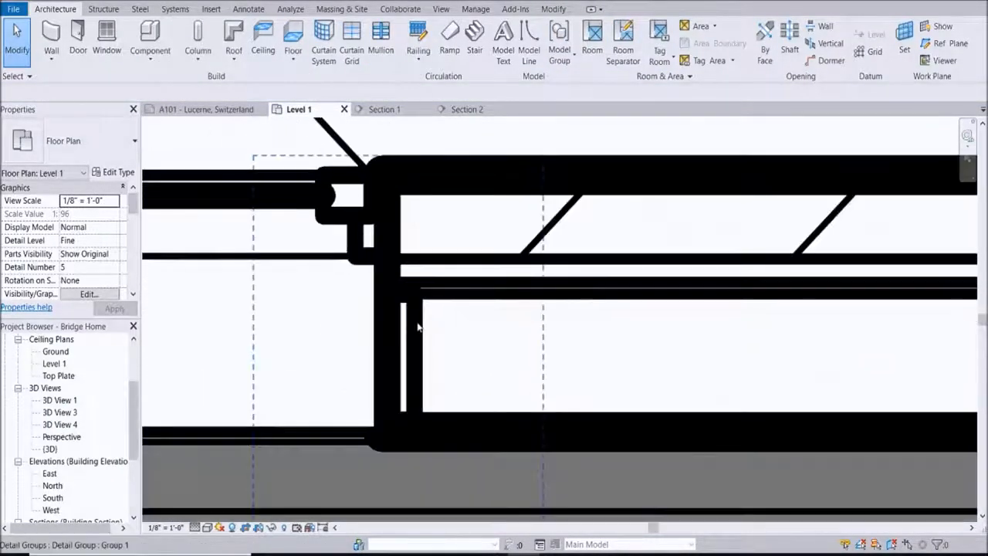
{"action": "left_click", "coordinate": [417, 326]}
{"action": "scroll", "coordinate": [418, 322], "scroll_direction": "down", "scroll_amount": 4}
{"action": "left_click", "coordinate": [257, 54]}
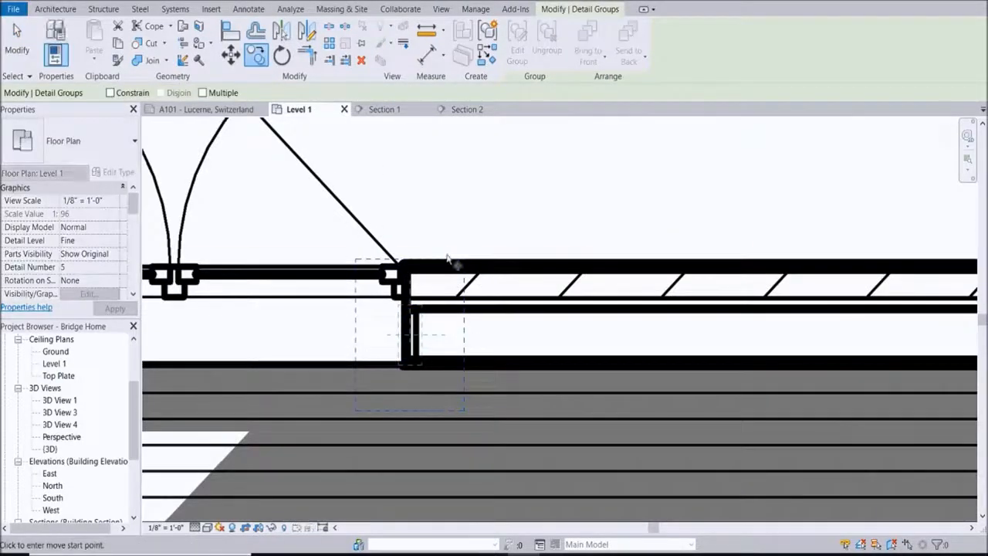
{"action": "left_click", "coordinate": [429, 218]}
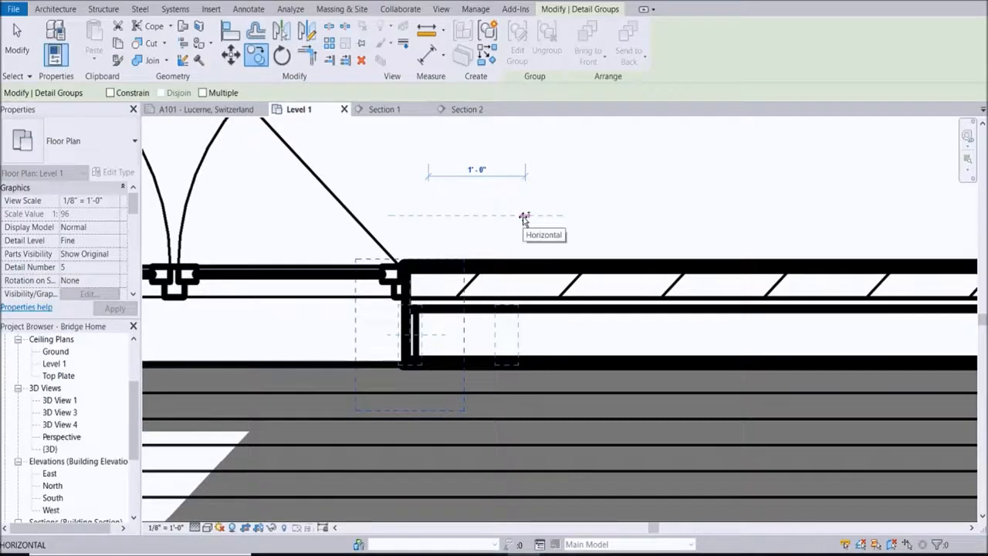
{"action": "type", "text": "2"}
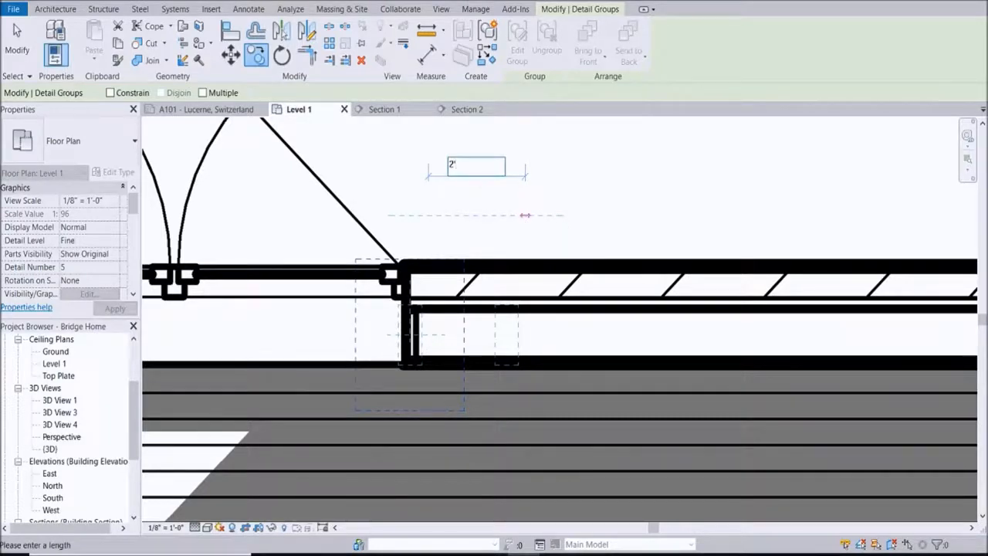
{"action": "key", "text": "Return"}
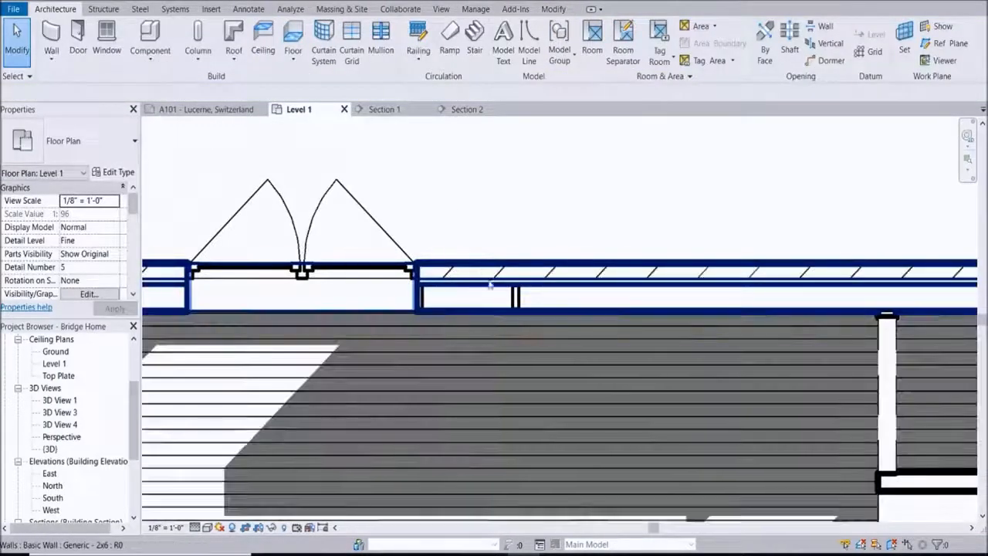
Step: Copy the stud group three more times along the wall cavity away from the window, spacing each copy 24" from the previous one
{"action": "left_click", "coordinate": [466, 264]}
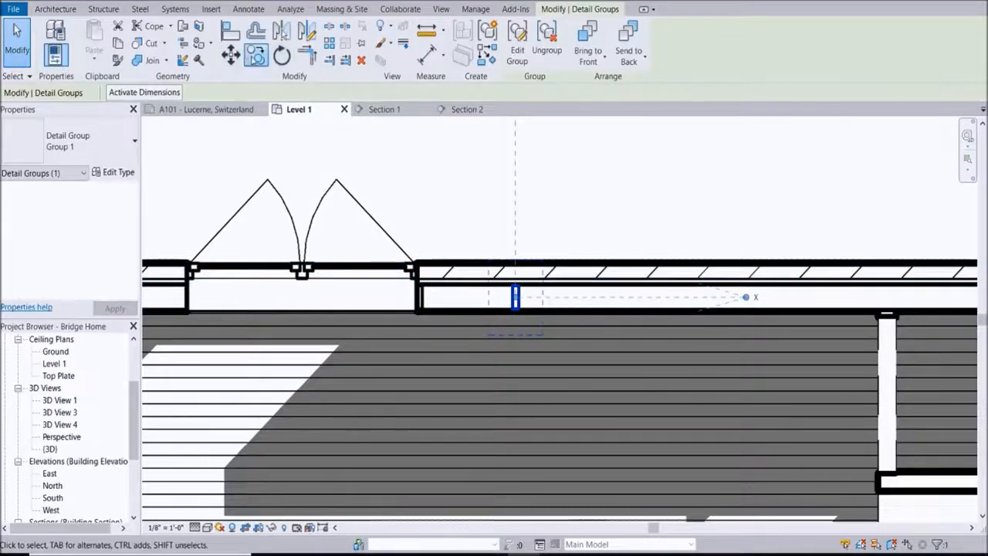
{"action": "left_click", "coordinate": [255, 54]}
{"action": "left_click", "coordinate": [635, 227]}
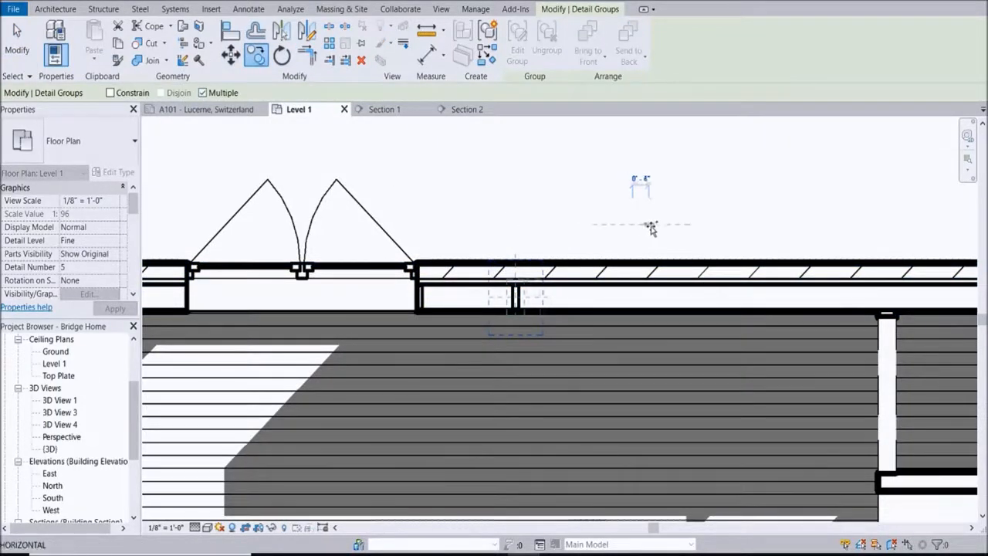
{"action": "type", "text": "24"}
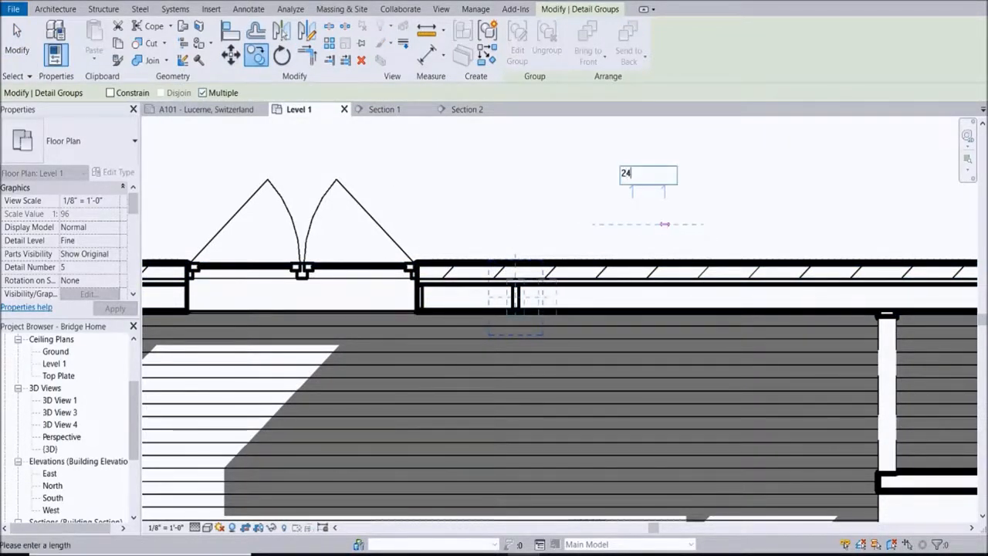
{"action": "type", "text": "\""}
{"action": "key", "text": "Return"}
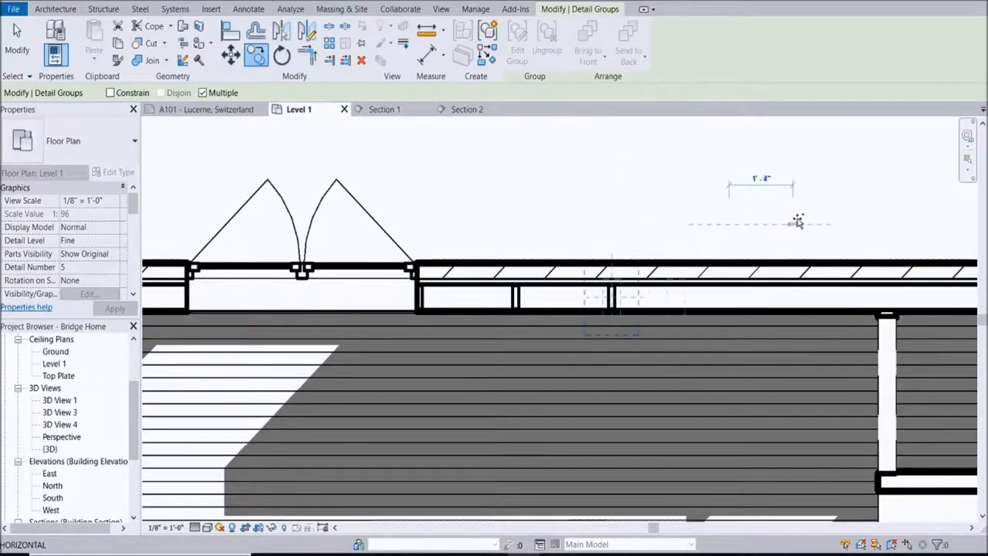
{"action": "type", "text": "24\""}
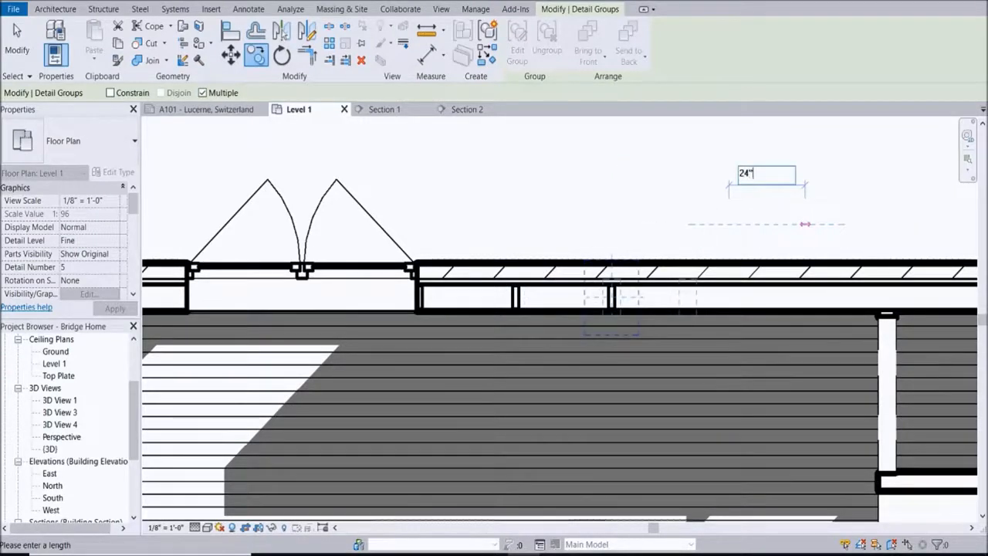
{"action": "key", "text": "Return"}
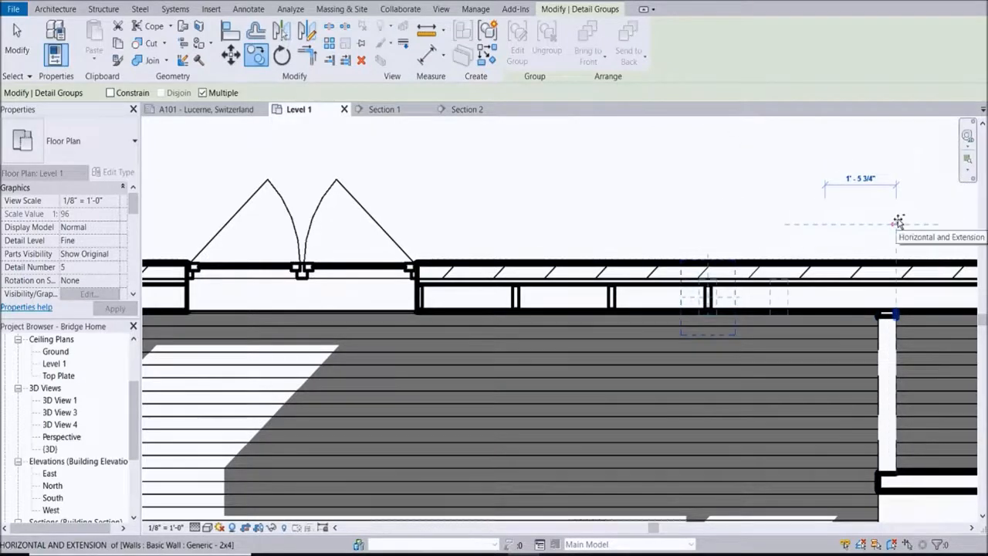
{"action": "type", "text": "24"}
{"action": "key", "text": "Return"}
{"action": "key", "text": "Escape"}
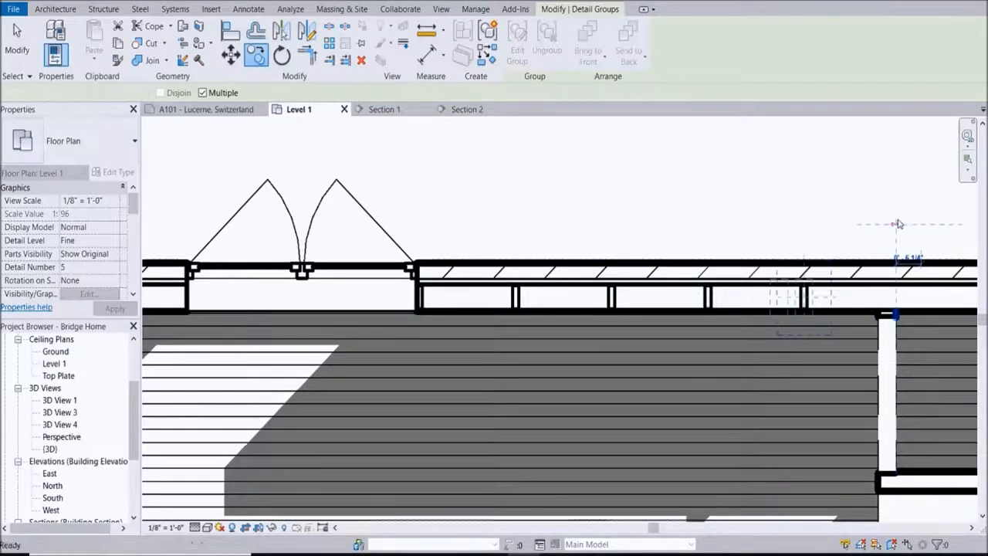
{"action": "key", "text": "Escape"}
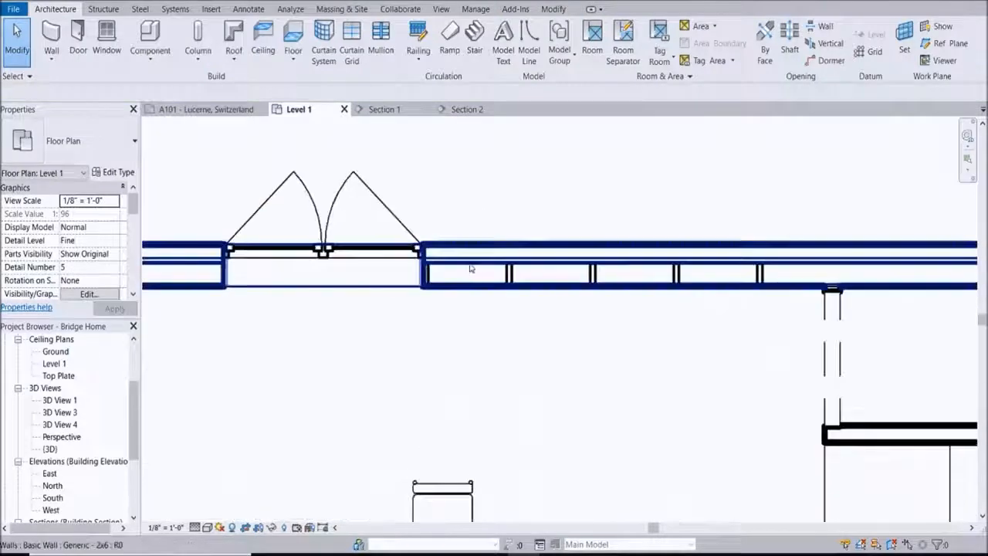
Step: Examine the row of copied studs in the wall cavity up close, checking their line thickness against the wall lines
{"action": "scroll", "coordinate": [470, 269], "scroll_direction": "up", "scroll_amount": 4}
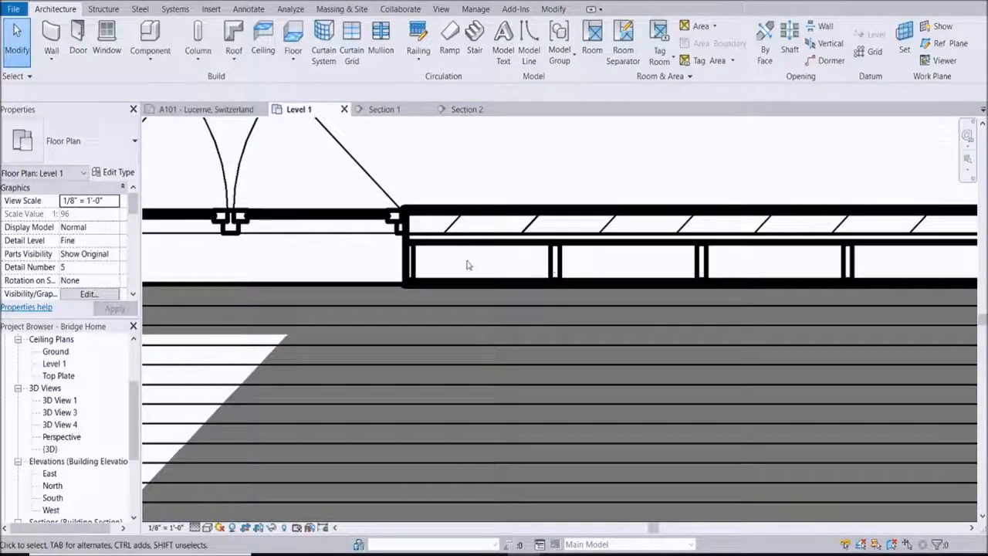
{"action": "scroll", "coordinate": [559, 261], "scroll_direction": "down", "scroll_amount": 1}
{"action": "middle_click_drag", "start_coordinate": [575, 261], "coordinate": [473, 274]}
{"action": "scroll", "coordinate": [466, 274], "scroll_direction": "down", "scroll_amount": 4}
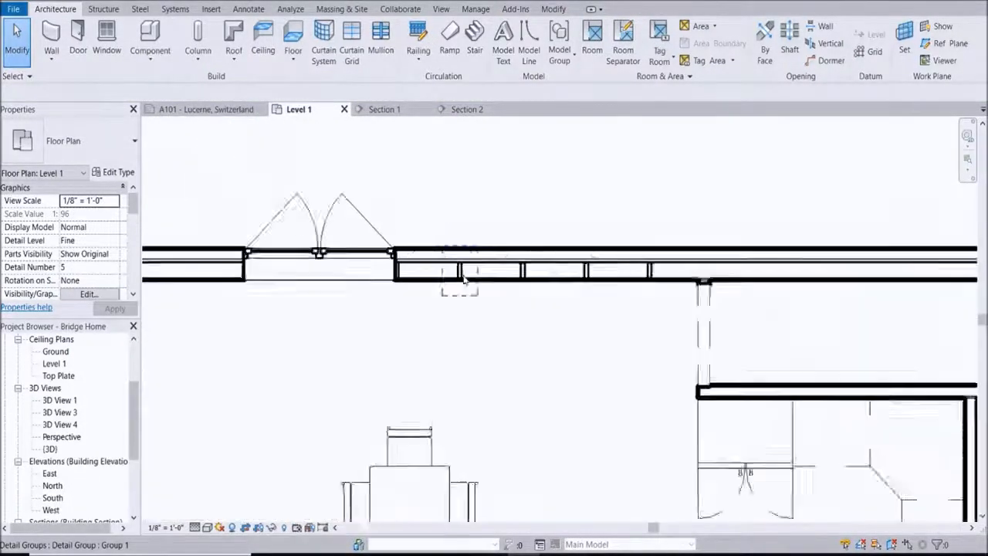
{"action": "scroll", "coordinate": [465, 271], "scroll_direction": "up", "scroll_amount": 1}
{"action": "scroll", "coordinate": [463, 267], "scroll_direction": "down", "scroll_amount": 1}
{"action": "scroll", "coordinate": [461, 266], "scroll_direction": "up", "scroll_amount": 2}
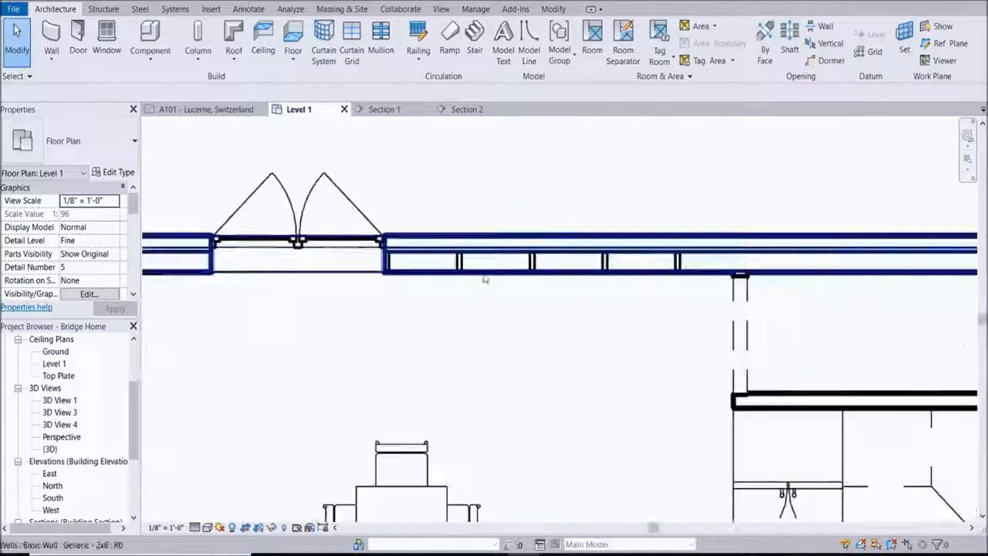
{"action": "scroll", "coordinate": [502, 258], "scroll_direction": "up", "scroll_amount": 3}
{"action": "scroll", "coordinate": [421, 205], "scroll_direction": "down", "scroll_amount": 2}
{"action": "scroll", "coordinate": [516, 228], "scroll_direction": "up", "scroll_amount": 2}
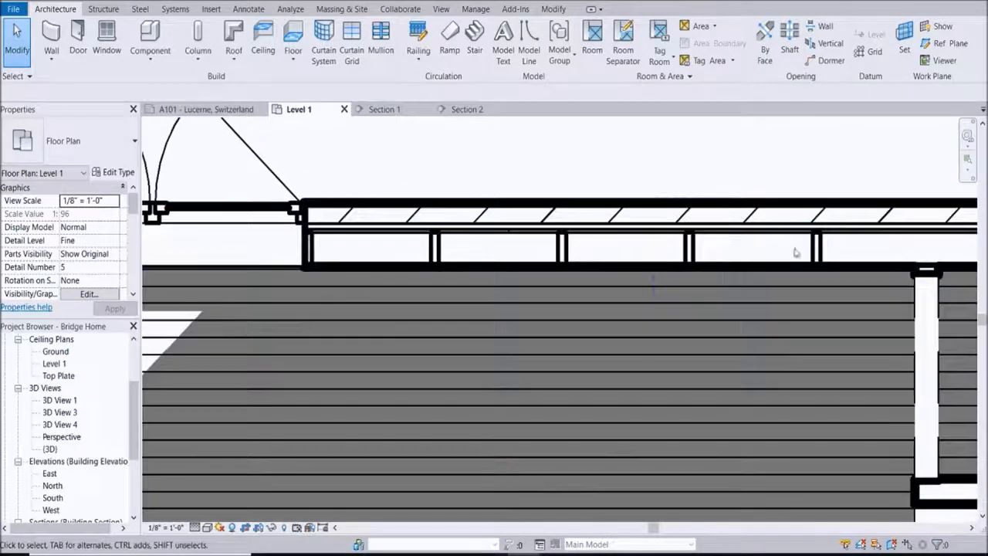
{"action": "scroll", "coordinate": [463, 251], "scroll_direction": "down", "scroll_amount": 2}
{"action": "scroll", "coordinate": [457, 247], "scroll_direction": "up", "scroll_amount": 5}
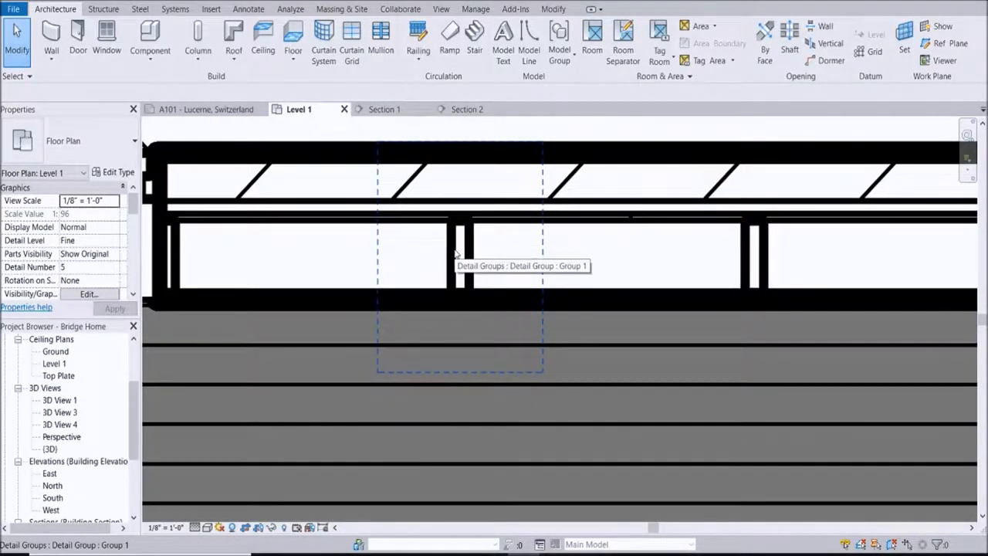
{"action": "middle_click_drag", "start_coordinate": [436, 277], "coordinate": [441, 271]}
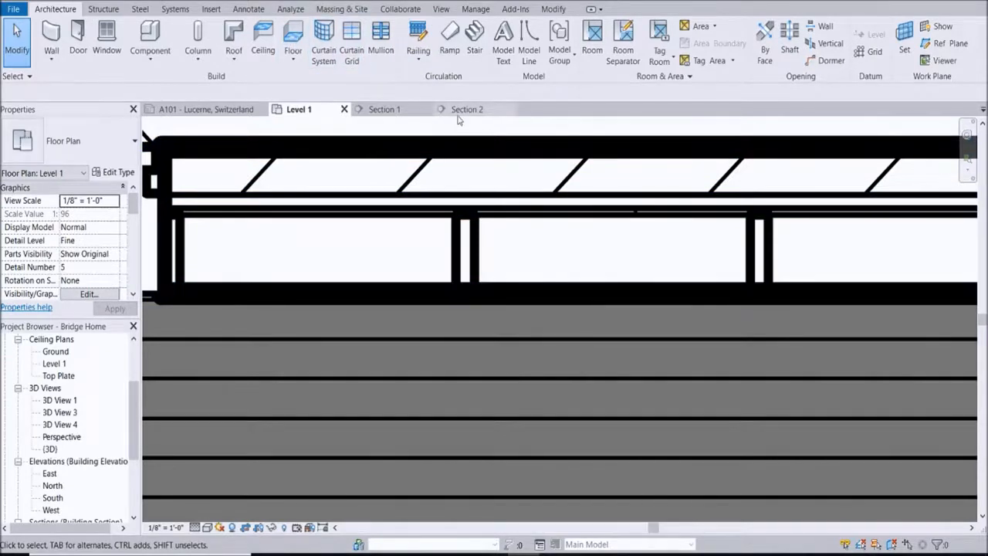
Step: Set the projection line weight of the 2x6 Stud line style to 1 and apply the line style change
{"action": "left_click", "coordinate": [473, 11]}
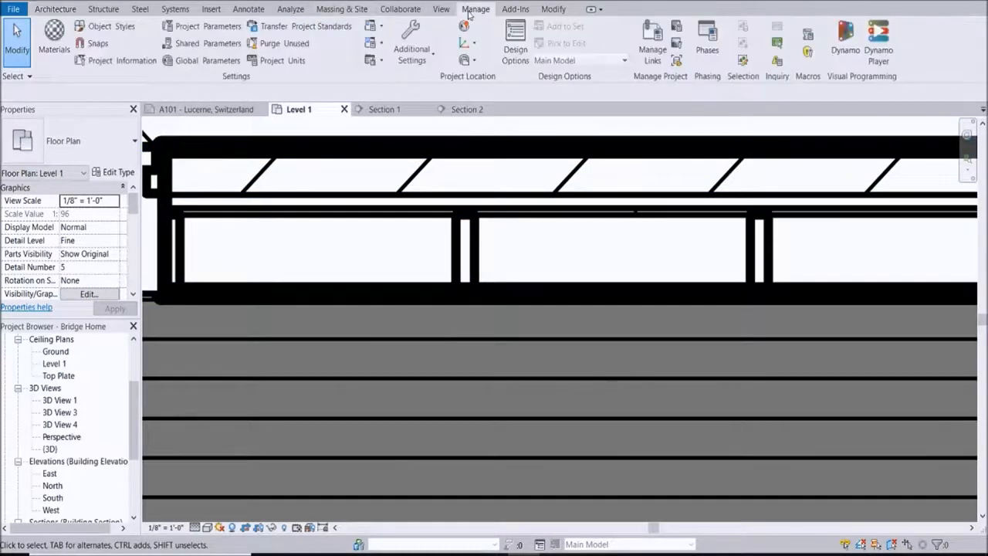
{"action": "left_click", "coordinate": [426, 57]}
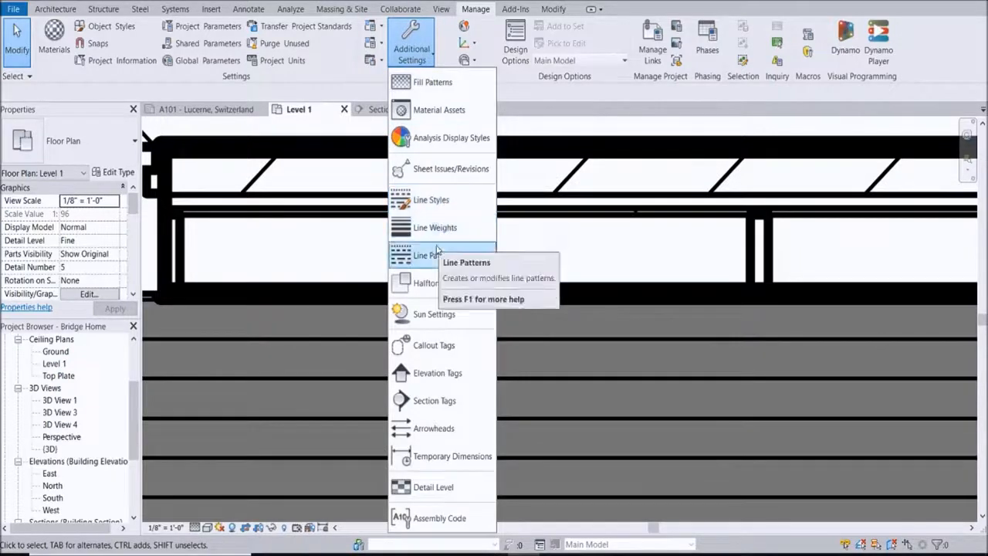
{"action": "left_click", "coordinate": [445, 208]}
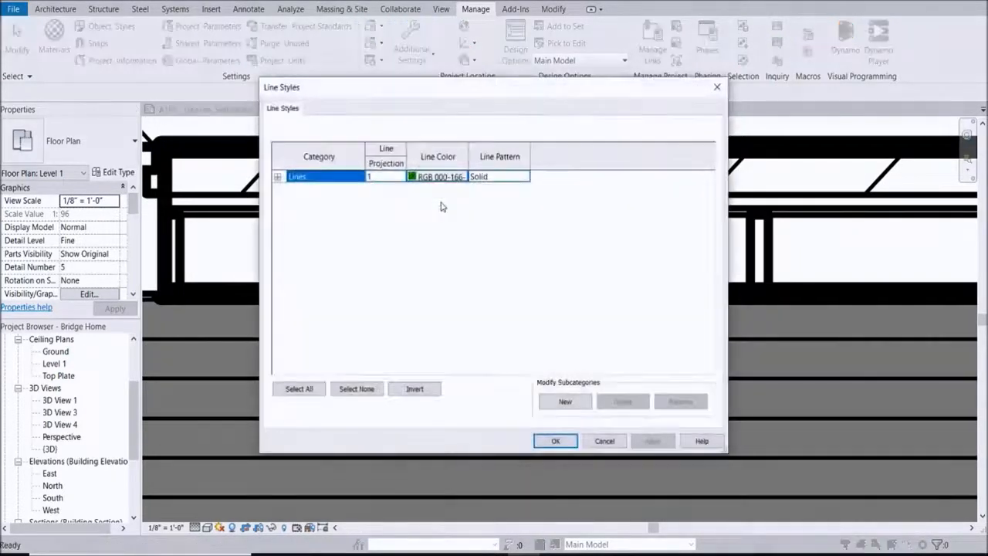
{"action": "left_click", "coordinate": [277, 177]}
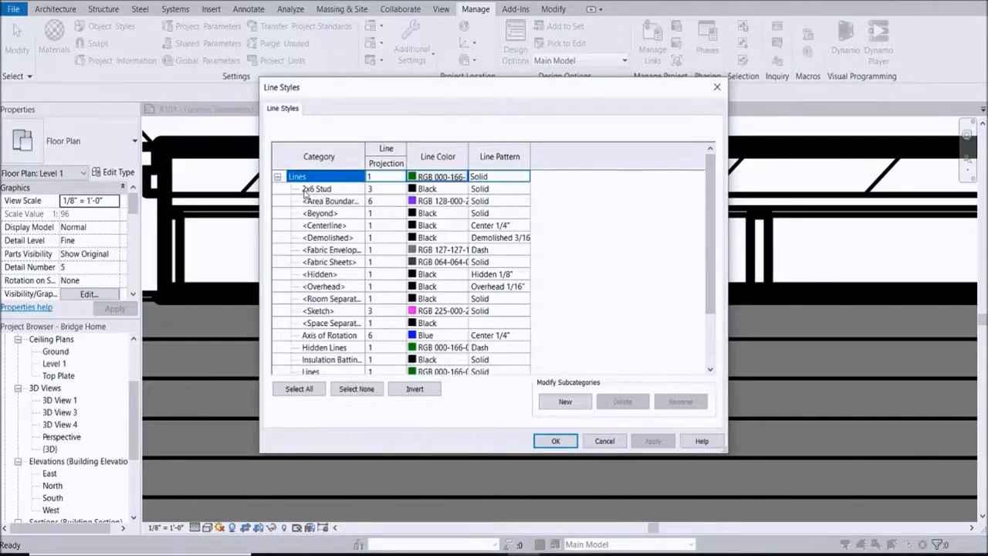
{"action": "left_click", "coordinate": [372, 192]}
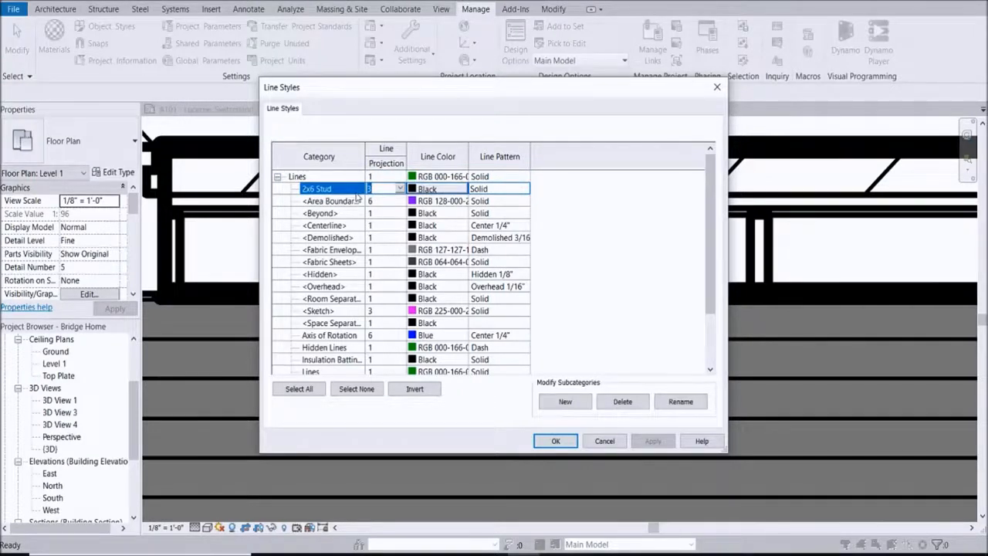
{"action": "type", "text": "1"}
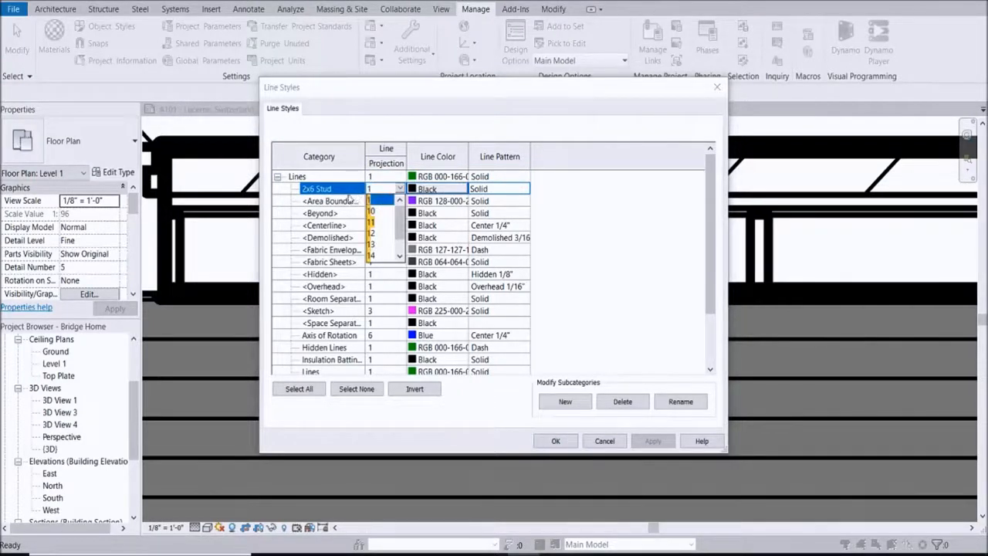
{"action": "left_click", "coordinate": [355, 194]}
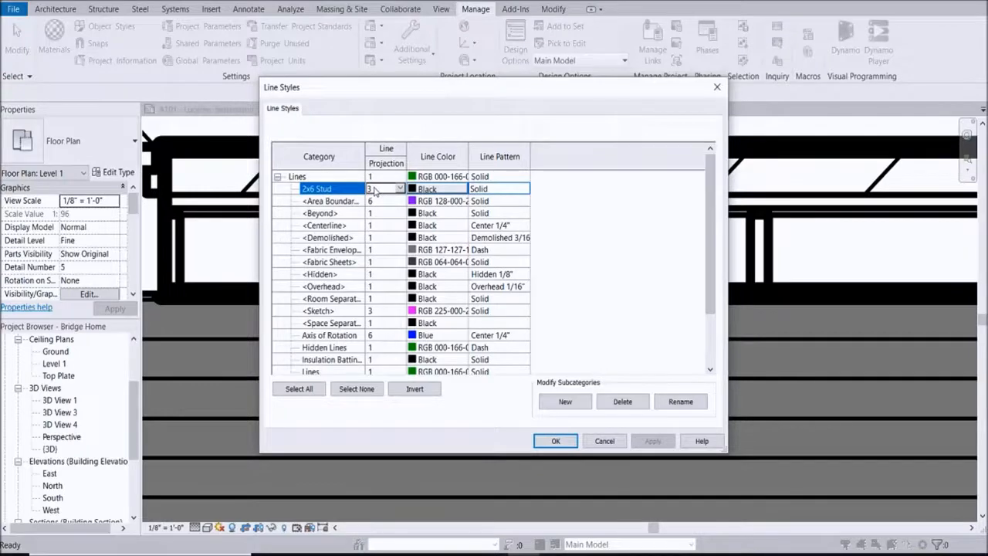
{"action": "left_click", "coordinate": [400, 188]}
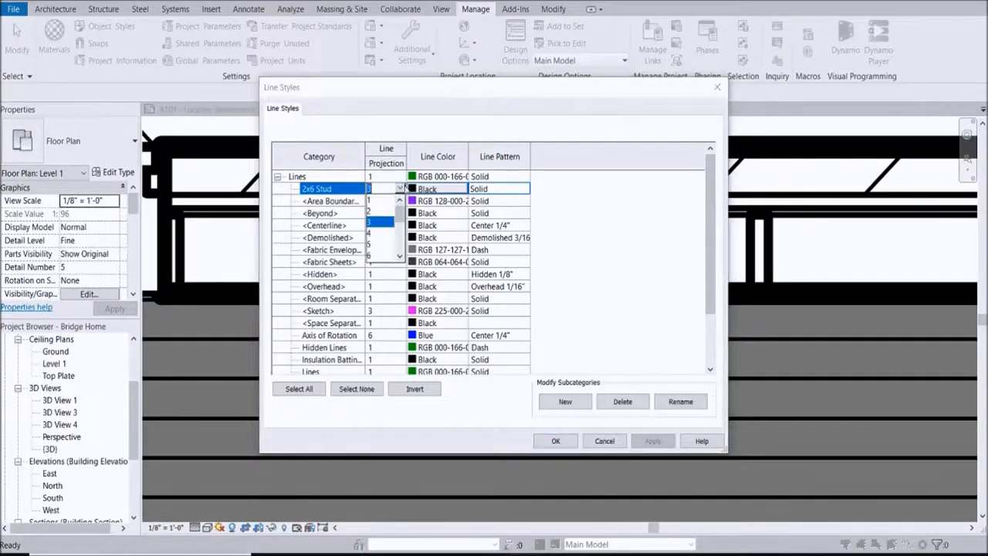
{"action": "left_click", "coordinate": [385, 201]}
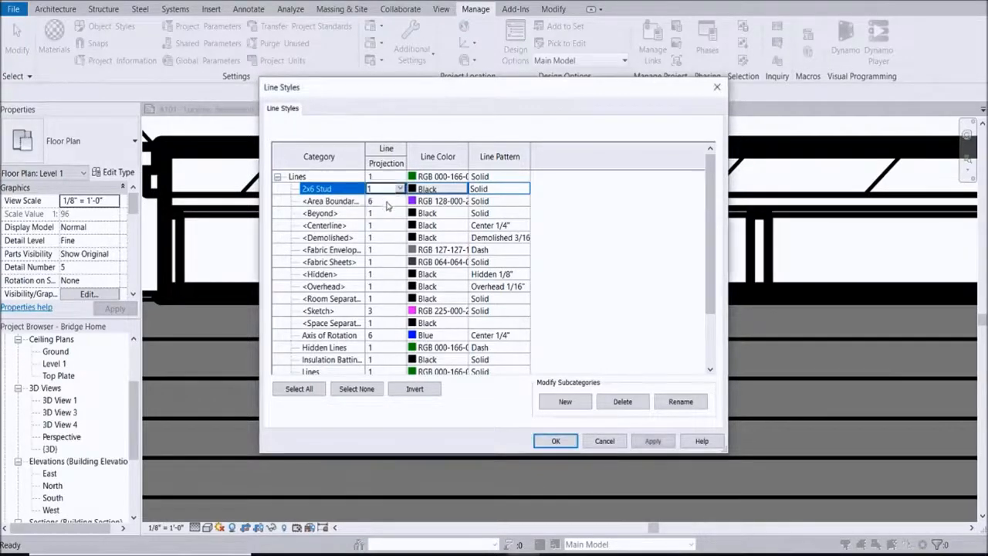
{"action": "left_click", "coordinate": [569, 444]}
Step: Open the second stud group from the window for group editing
{"action": "scroll", "coordinate": [471, 270], "scroll_direction": "up", "scroll_amount": 4}
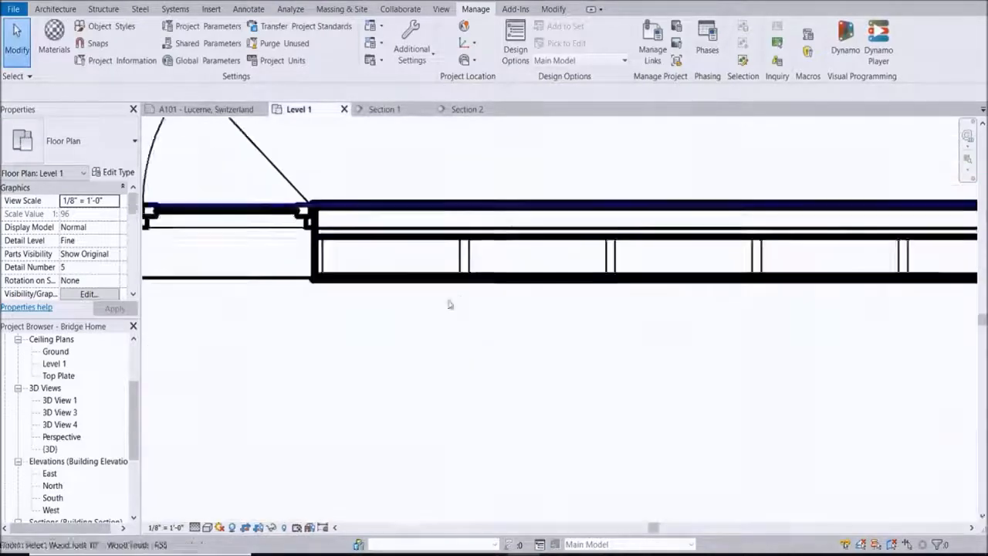
{"action": "scroll", "coordinate": [496, 192], "scroll_direction": "down", "scroll_amount": 2}
{"action": "scroll", "coordinate": [486, 190], "scroll_direction": "up", "scroll_amount": 3}
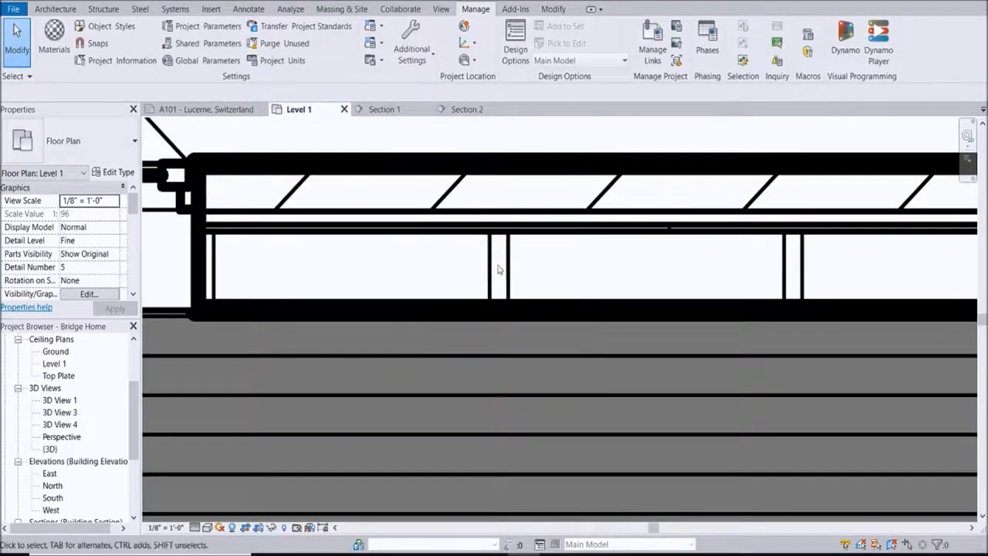
{"action": "left_click", "coordinate": [495, 260]}
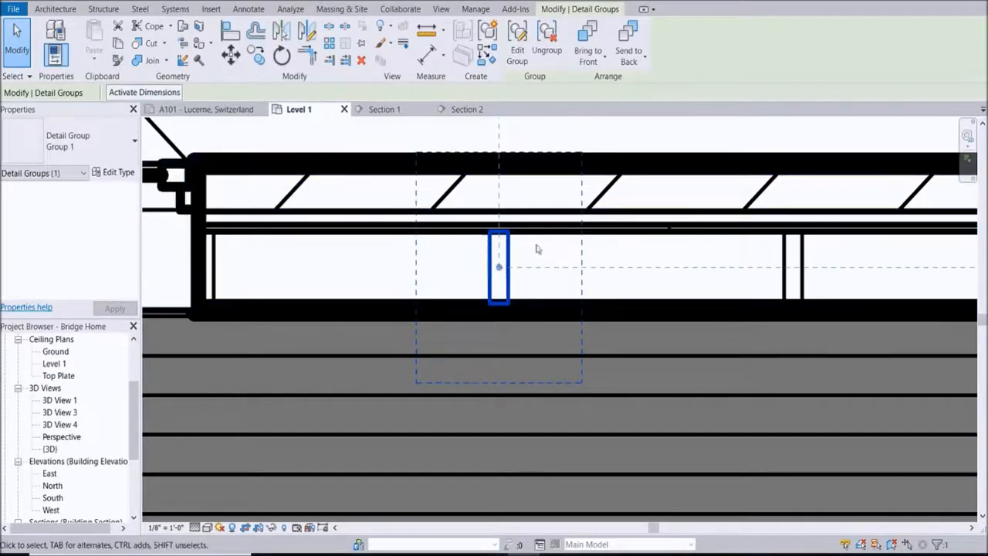
{"action": "scroll", "coordinate": [501, 257], "scroll_direction": "up", "scroll_amount": 2}
{"action": "left_click", "coordinate": [584, 262]}
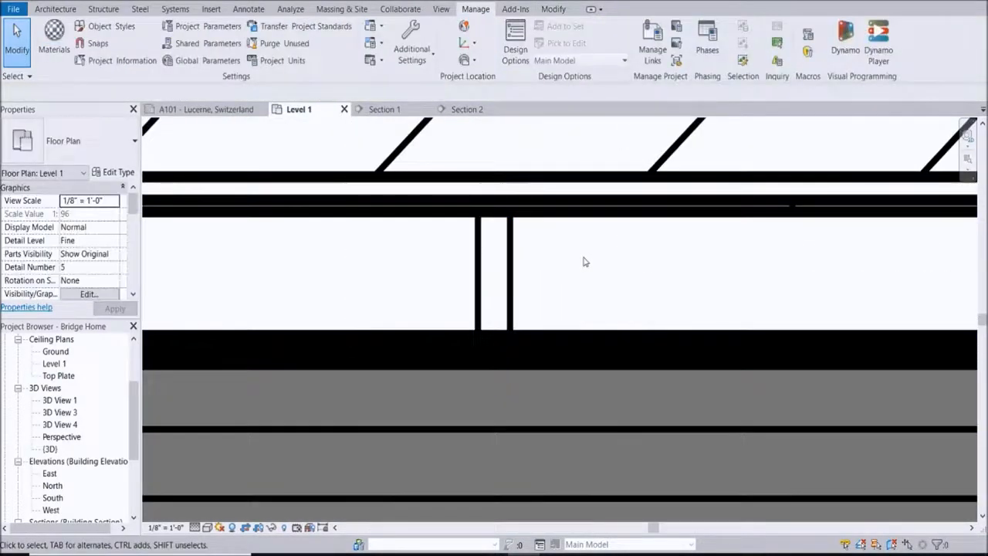
{"action": "left_click", "coordinate": [479, 248]}
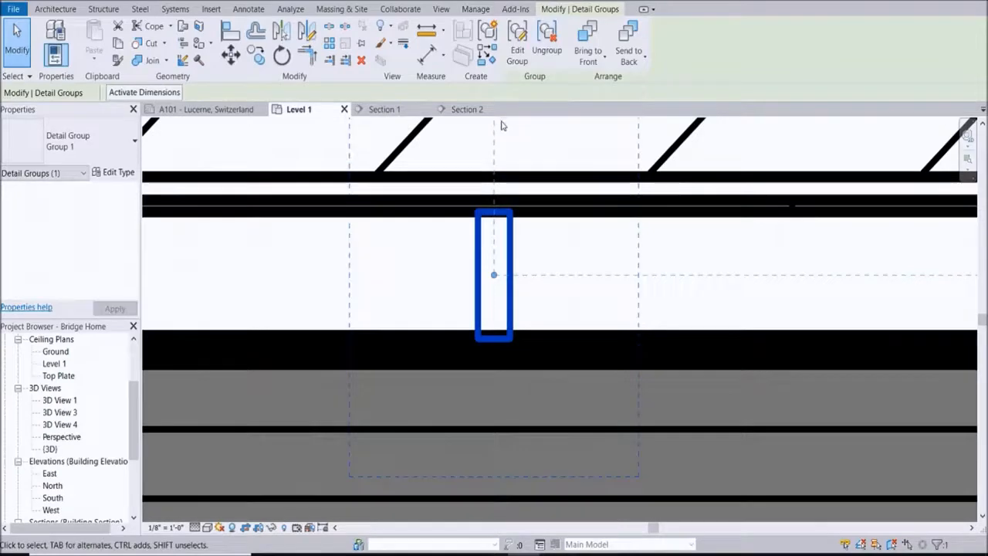
{"action": "left_click", "coordinate": [519, 42]}
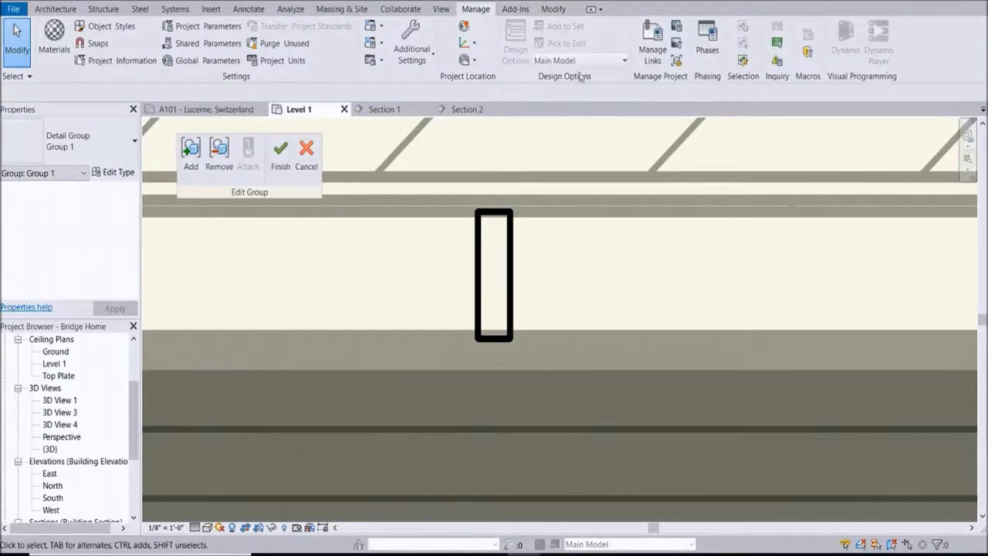
Step: Draw two crossing diagonal detail lines in the 2x6 Stud style between the stud's opposite corners and finish editing the group
{"action": "key", "text": "d"}
{"action": "key", "text": "l"}
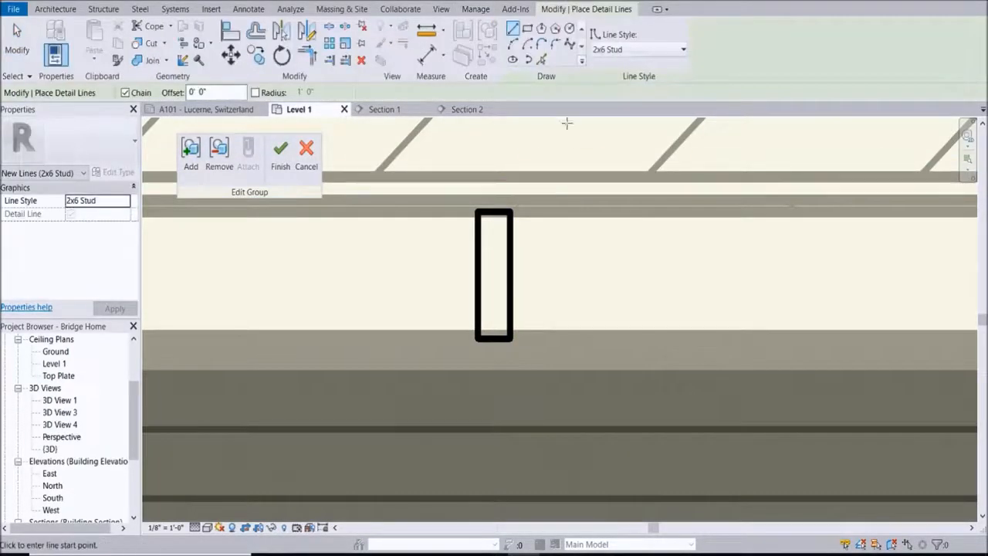
{"action": "left_click", "coordinate": [478, 211]}
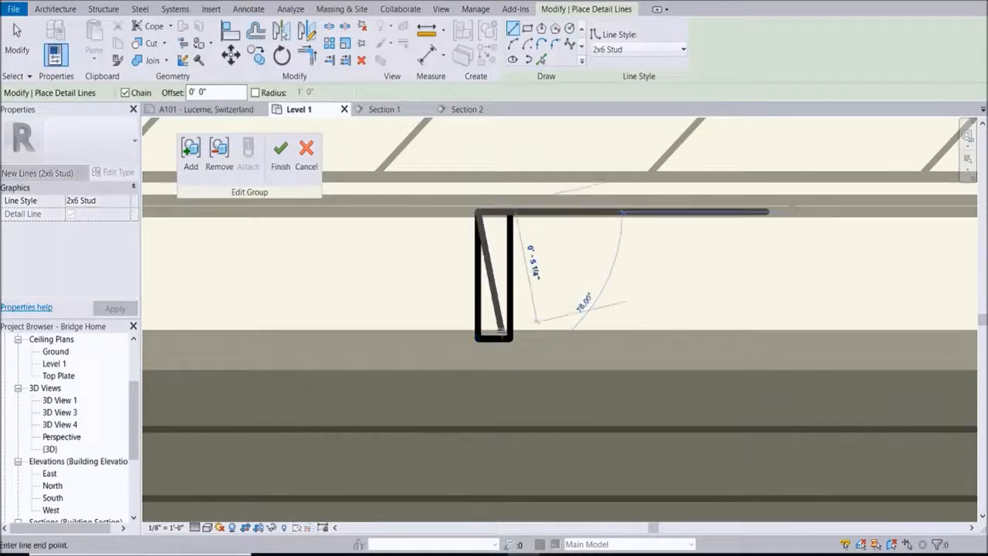
{"action": "left_click", "coordinate": [509, 338]}
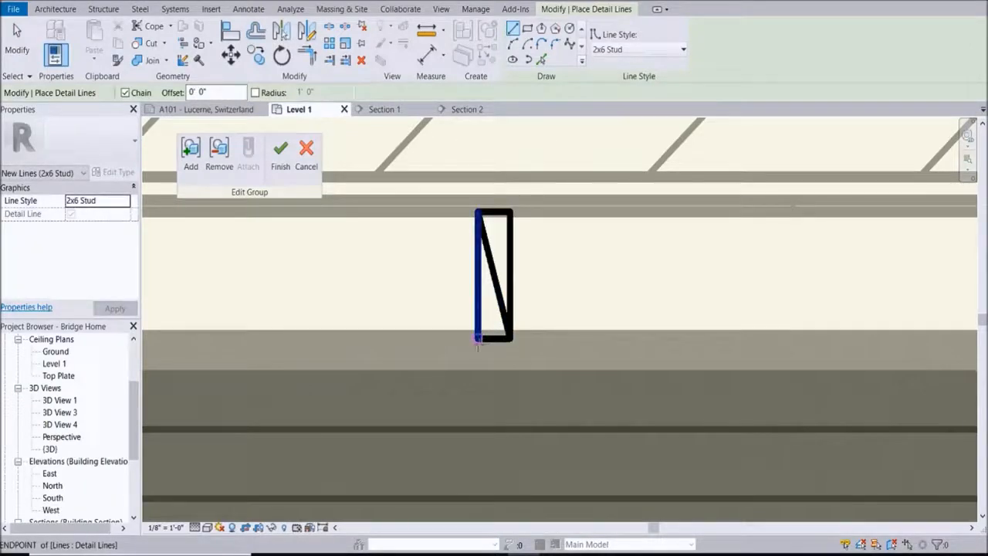
{"action": "left_click", "coordinate": [476, 337]}
{"action": "left_click", "coordinate": [510, 211]}
{"action": "key", "text": "Escape"}
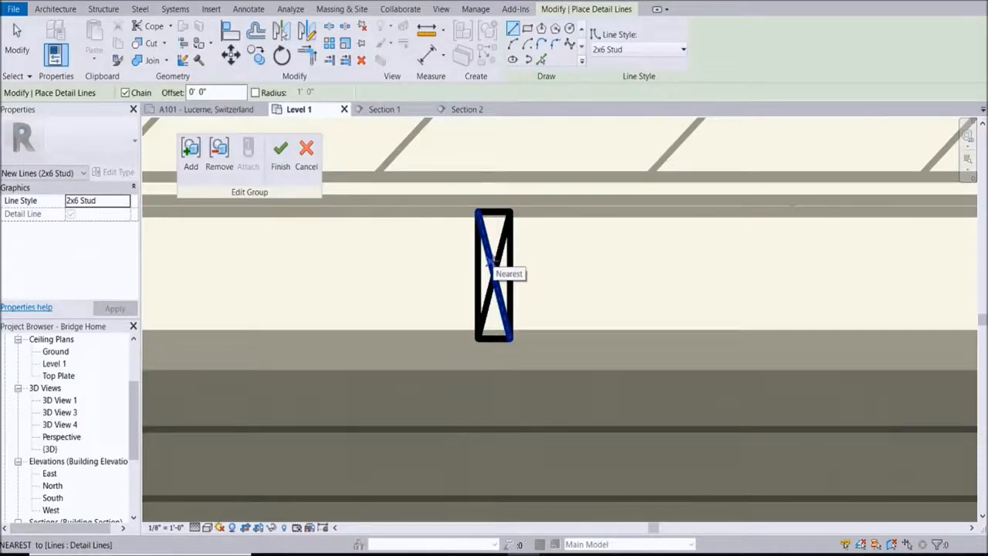
{"action": "left_click", "coordinate": [283, 149]}
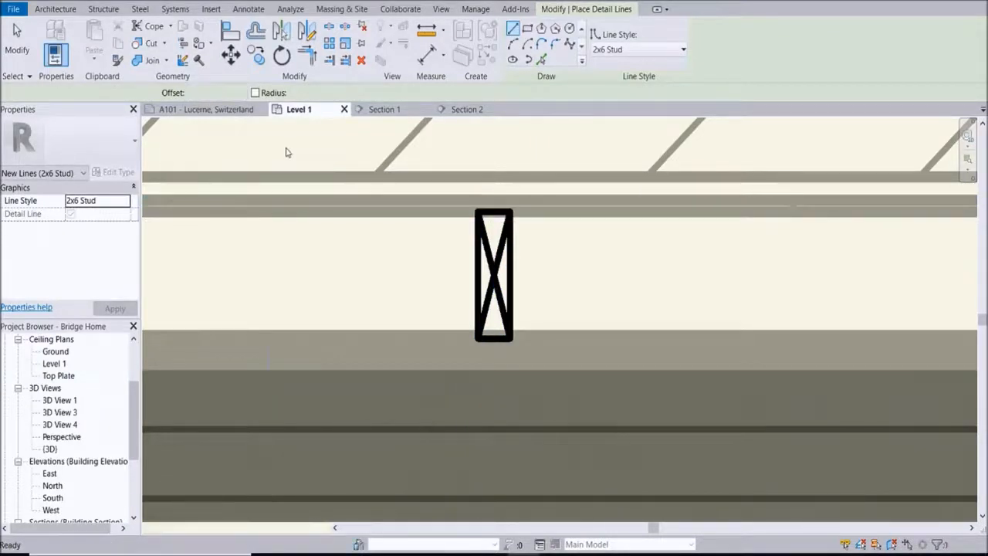
{"action": "scroll", "coordinate": [518, 199], "scroll_direction": "down", "scroll_amount": 3}
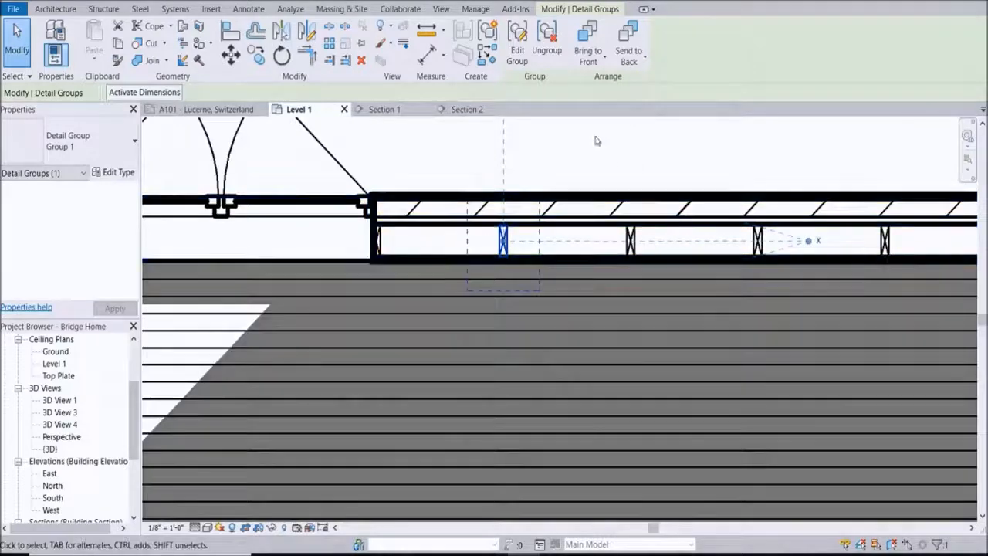
Step: Clear the detail group selection and inspect the crossed studs along the Level 1 exterior wall
{"action": "left_click", "coordinate": [25, 47]}
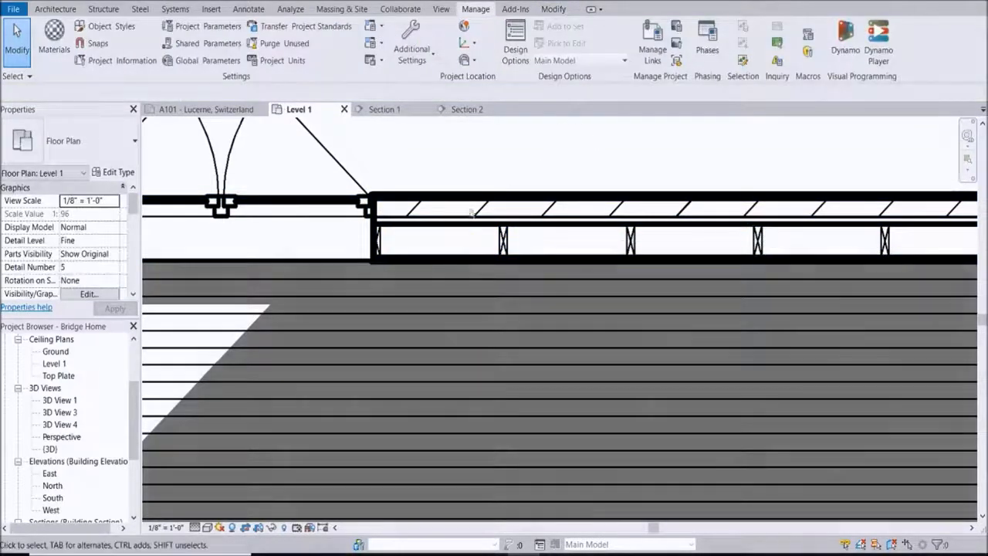
{"action": "scroll", "coordinate": [486, 207], "scroll_direction": "down", "scroll_amount": 4}
{"action": "scroll", "coordinate": [452, 233], "scroll_direction": "up", "scroll_amount": 3}
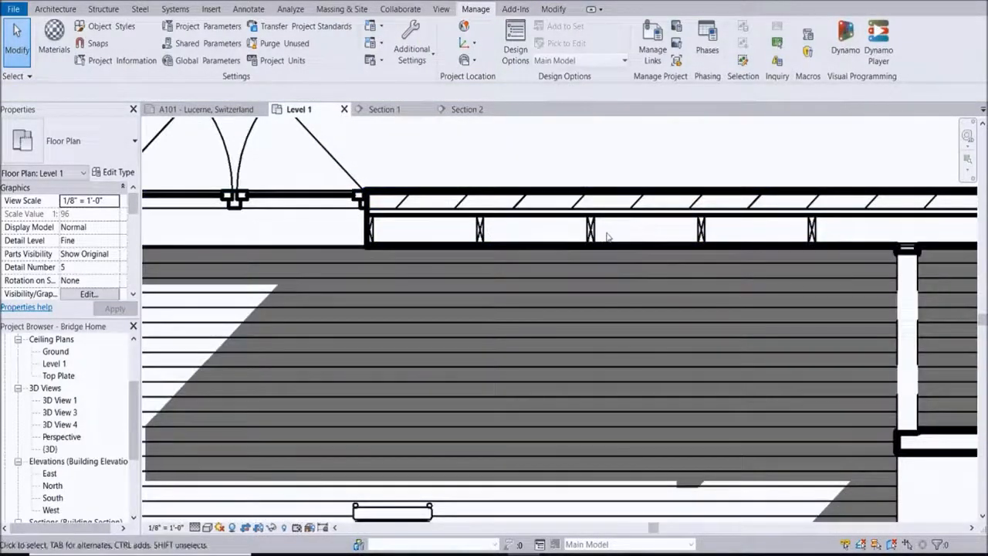
{"action": "scroll", "coordinate": [614, 236], "scroll_direction": "down", "scroll_amount": 3}
{"action": "scroll", "coordinate": [670, 235], "scroll_direction": "up", "scroll_amount": 2}
{"action": "scroll", "coordinate": [669, 234], "scroll_direction": "up", "scroll_amount": 4}
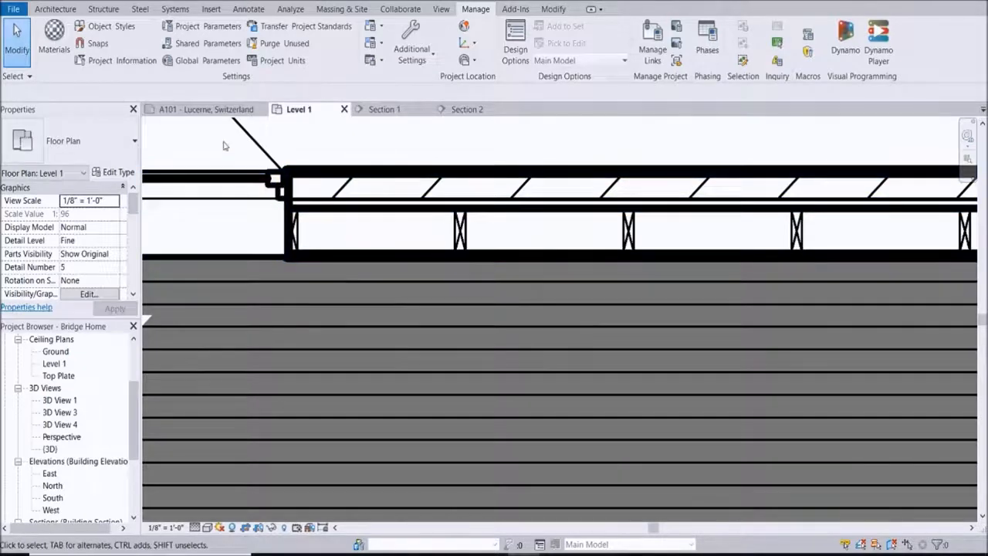
Step: Open sheet A101 and review its layout, checking the Level 1 floor plan viewport up close and the full sheet
{"action": "left_click", "coordinate": [231, 109]}
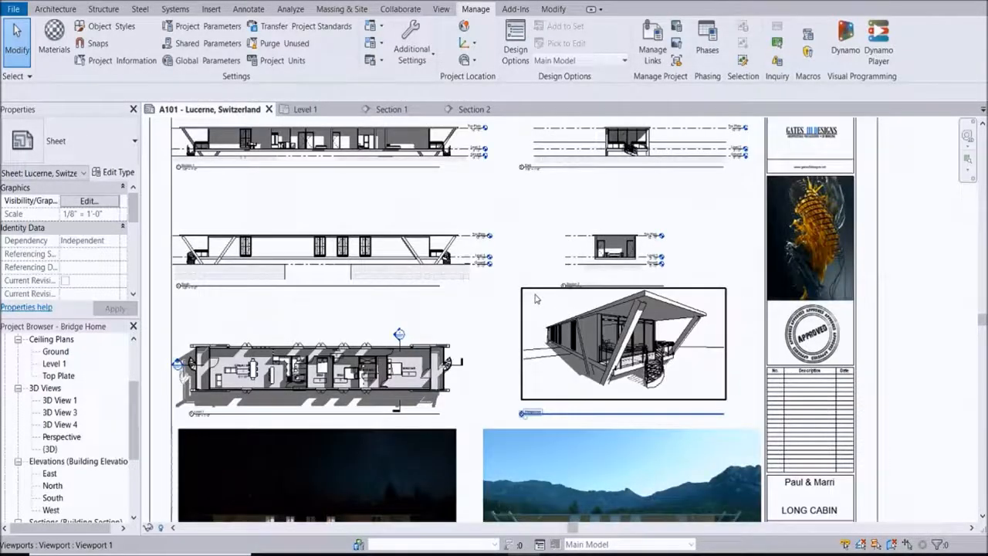
{"action": "scroll", "coordinate": [538, 299], "scroll_direction": "down", "scroll_amount": 3}
{"action": "scroll", "coordinate": [674, 185], "scroll_direction": "up", "scroll_amount": 5}
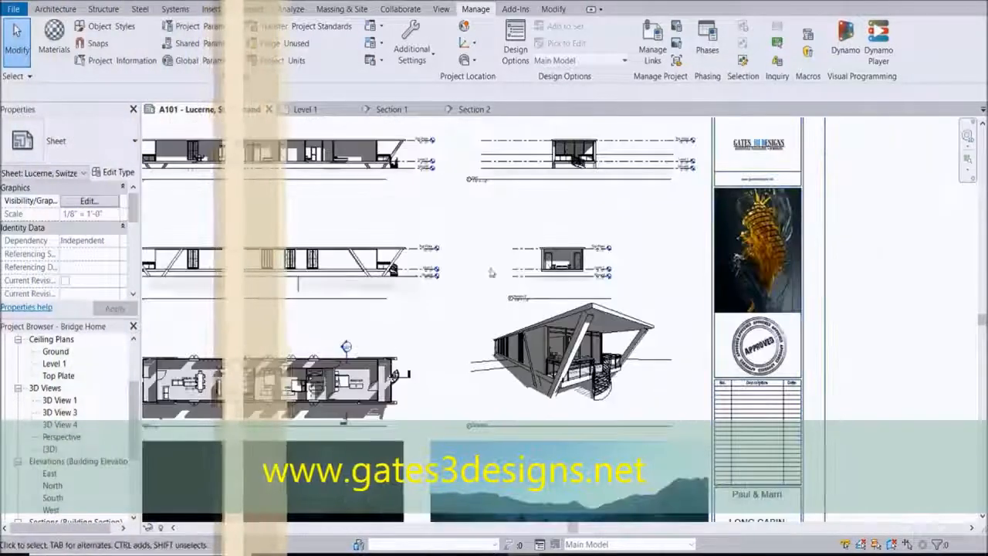
{"action": "scroll", "coordinate": [441, 213], "scroll_direction": "up", "scroll_amount": 2}
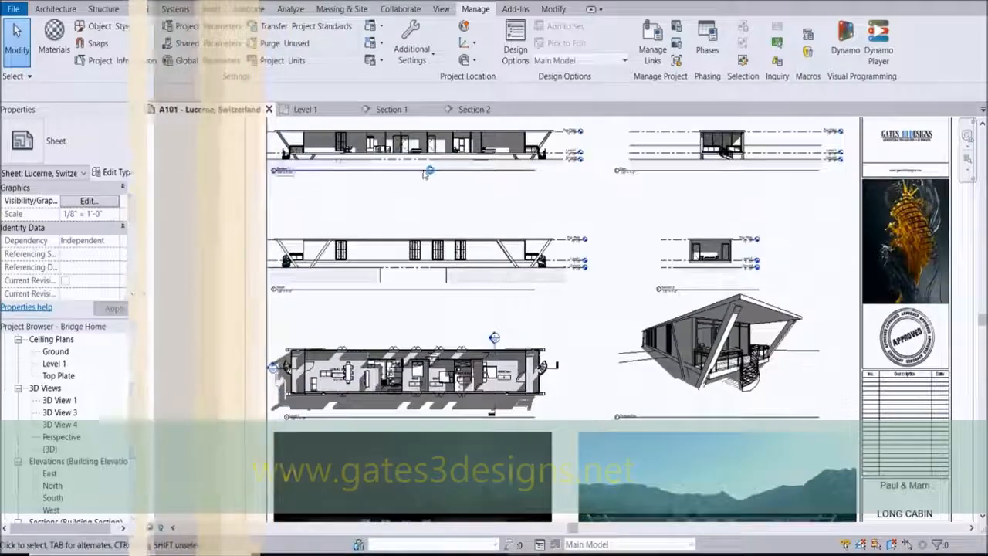
{"action": "scroll", "coordinate": [441, 214], "scroll_direction": "down", "scroll_amount": 2}
{"action": "left_click", "coordinate": [469, 291]}
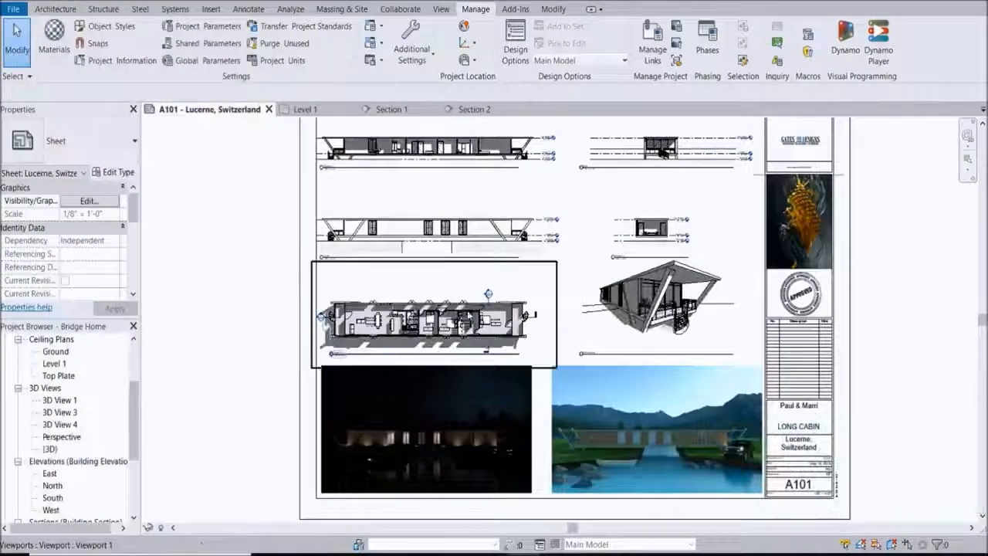
{"action": "scroll", "coordinate": [468, 301], "scroll_direction": "up", "scroll_amount": 3}
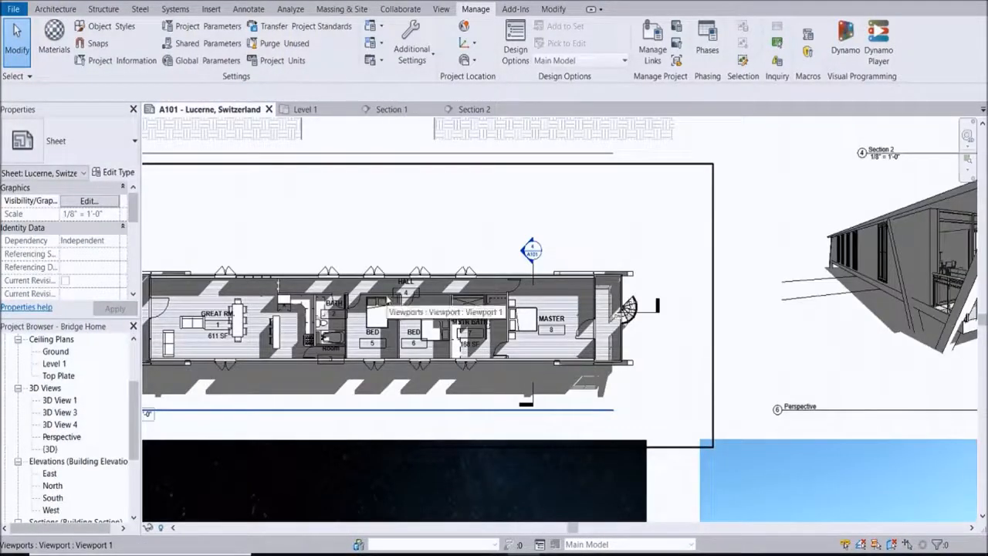
{"action": "scroll", "coordinate": [388, 299], "scroll_direction": "down", "scroll_amount": 5}
{"action": "middle_click", "coordinate": [902, 251]}
{"action": "middle_click", "coordinate": [898, 247]}
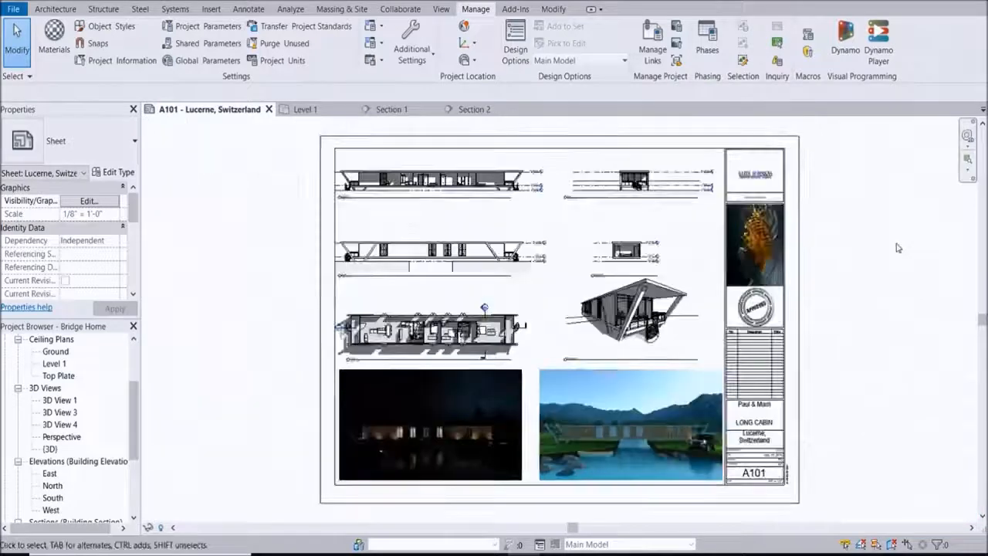